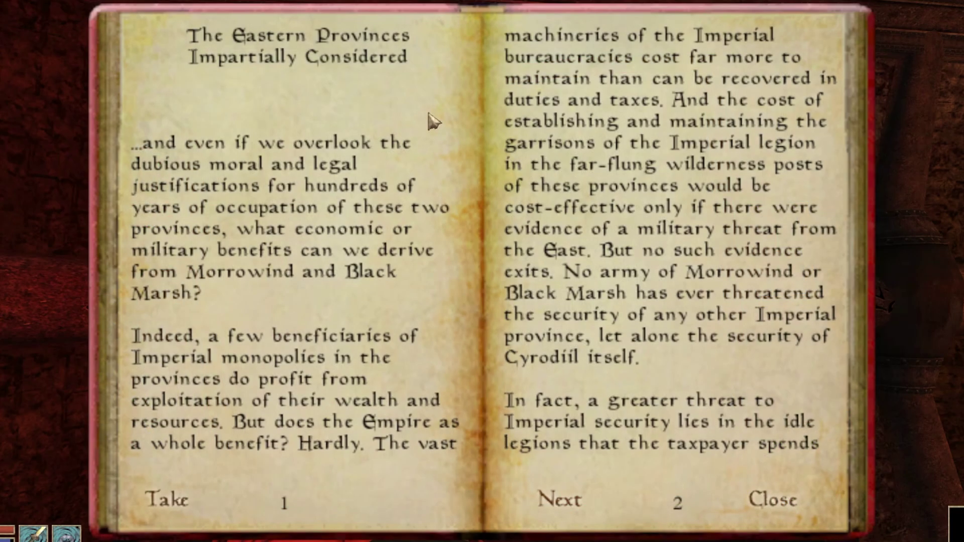
# Turn the Morrowind book forward two spreads, from the first spread to pages 5 and 6
pyautogui.click(563, 506)
pyautogui.click(557, 505)
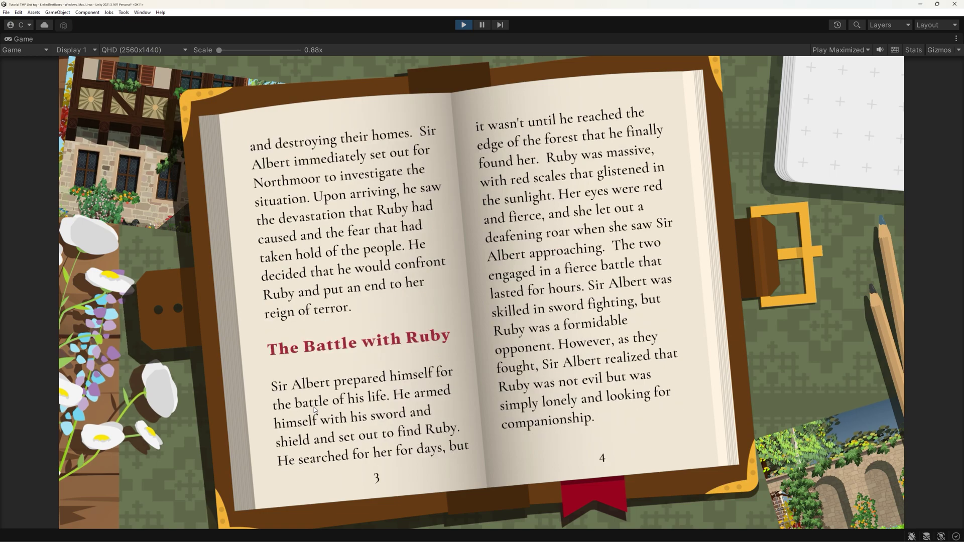
# Flip the running book forward two spreads and back one with the arrow keys, then exit Play mode
pyautogui.press('Right')
pyautogui.press('Right')
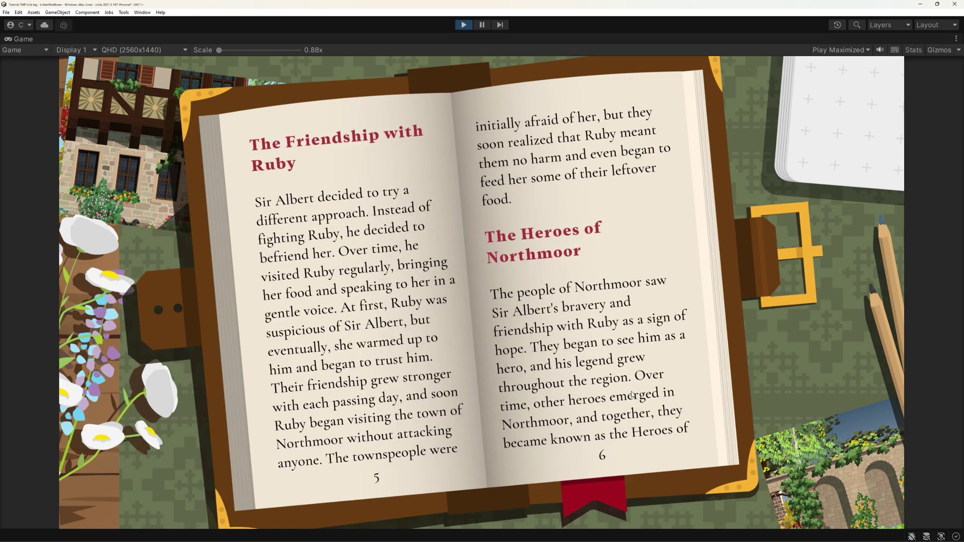
pyautogui.press('Right')
pyautogui.press('Left')
pyautogui.press('Left')
pyautogui.press('Left')
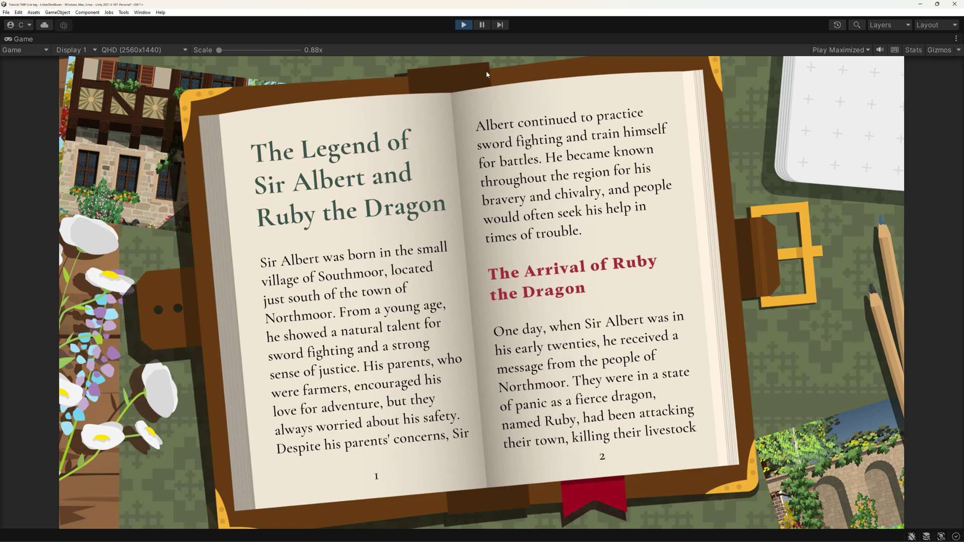
pyautogui.hotkey('ctrl', 'p')
# Inspect the Background, Book, Left Page, Right Page, left text box and page-number objects
pyautogui.click(76, 82)
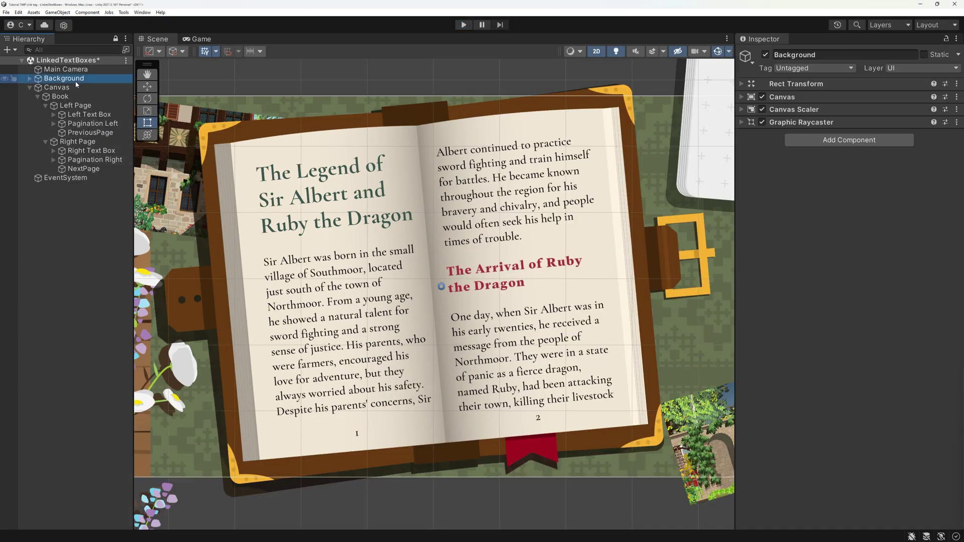
pyautogui.click(67, 96)
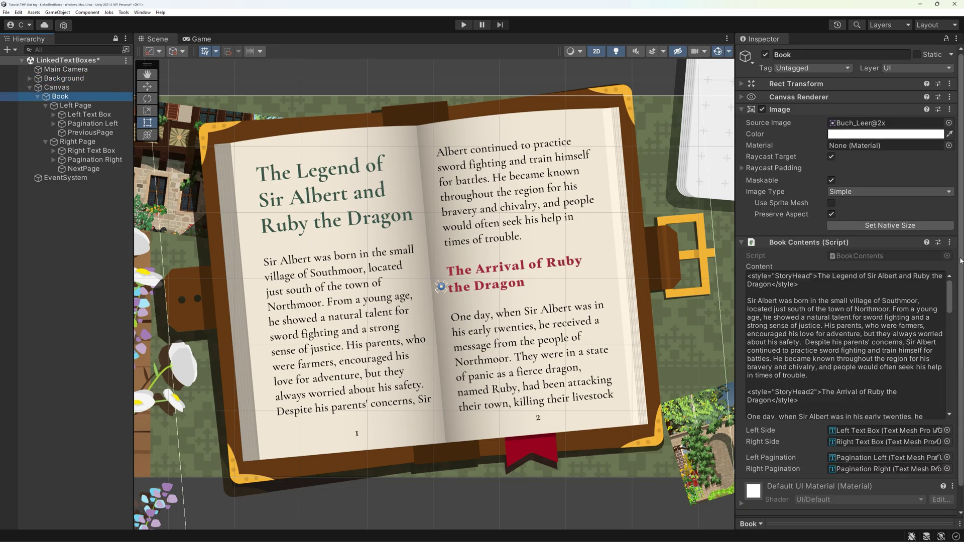
pyautogui.scroll(-1, 959, 277)
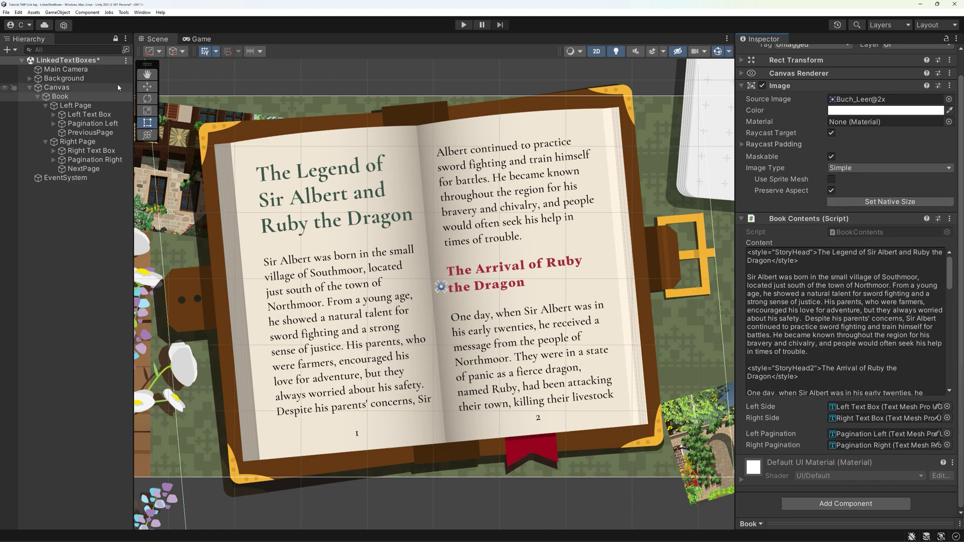
pyautogui.click(75, 106)
pyautogui.click(77, 142)
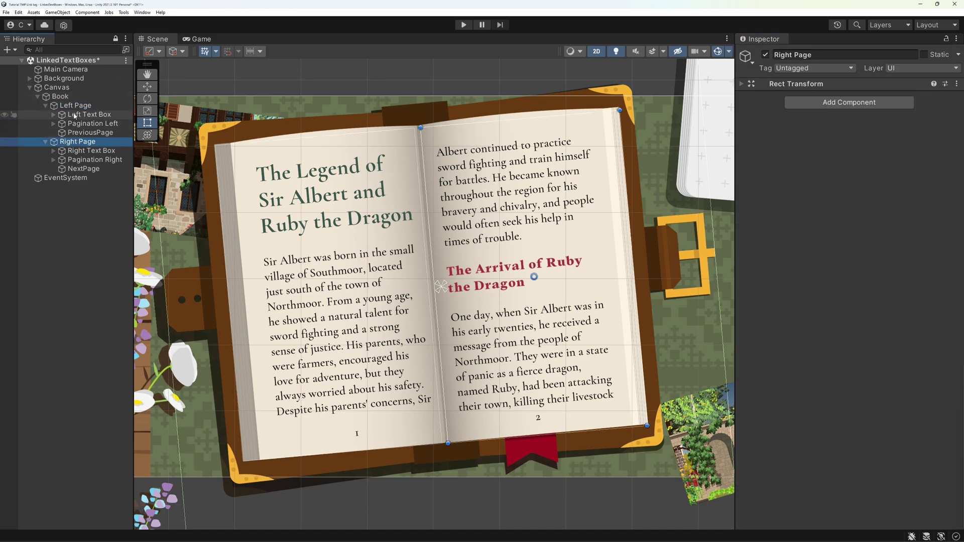
pyautogui.click(75, 114)
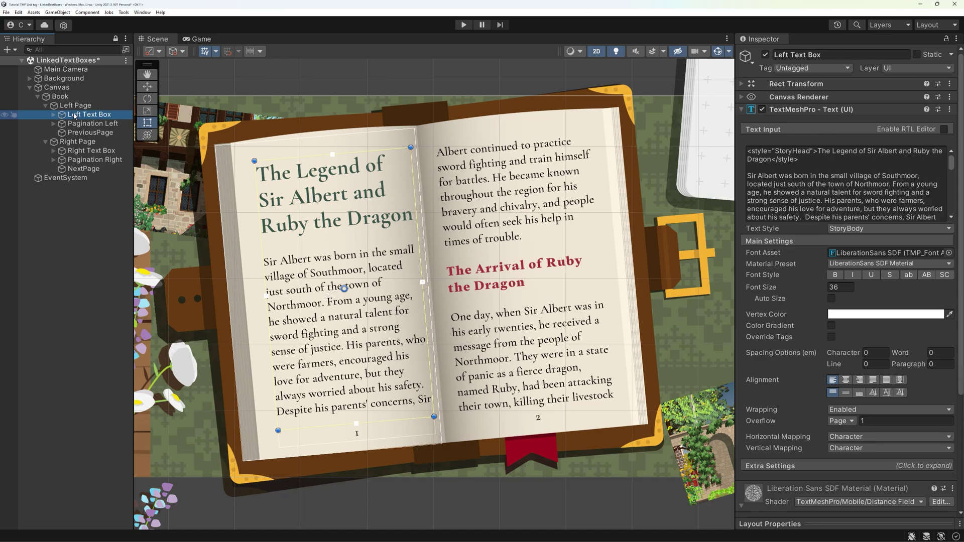
pyautogui.click(76, 123)
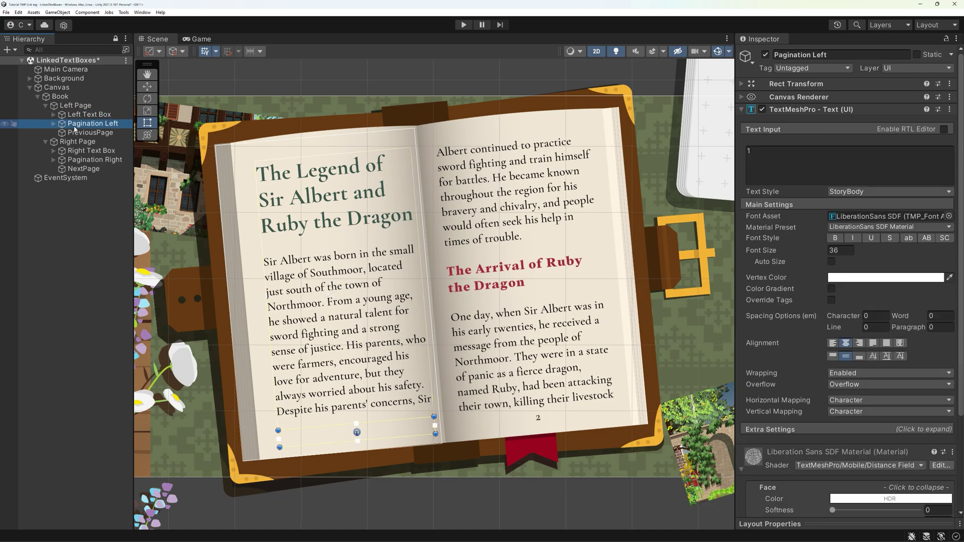
# Set the PreviousPage overlay's Image colour alpha to 0, making it invisible
pyautogui.click(75, 133)
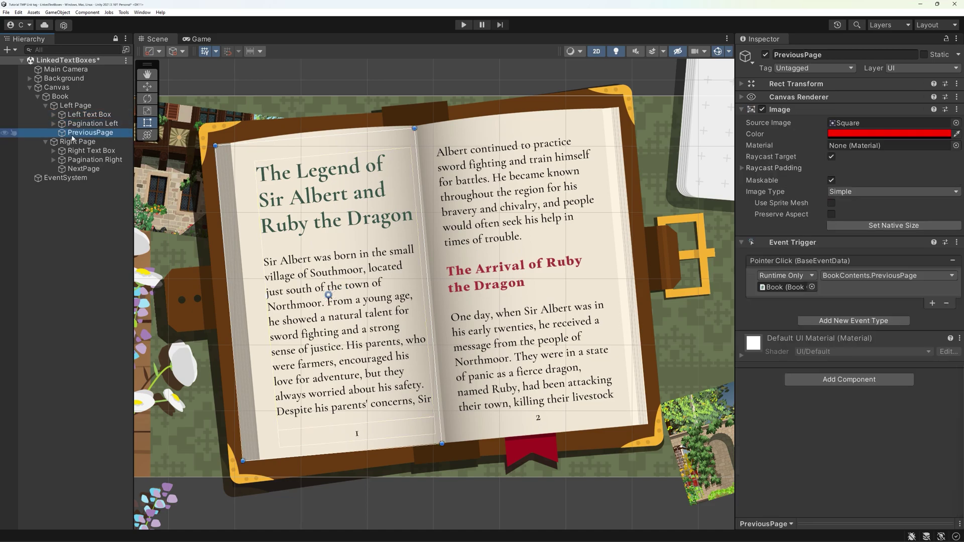
pyautogui.click(861, 135)
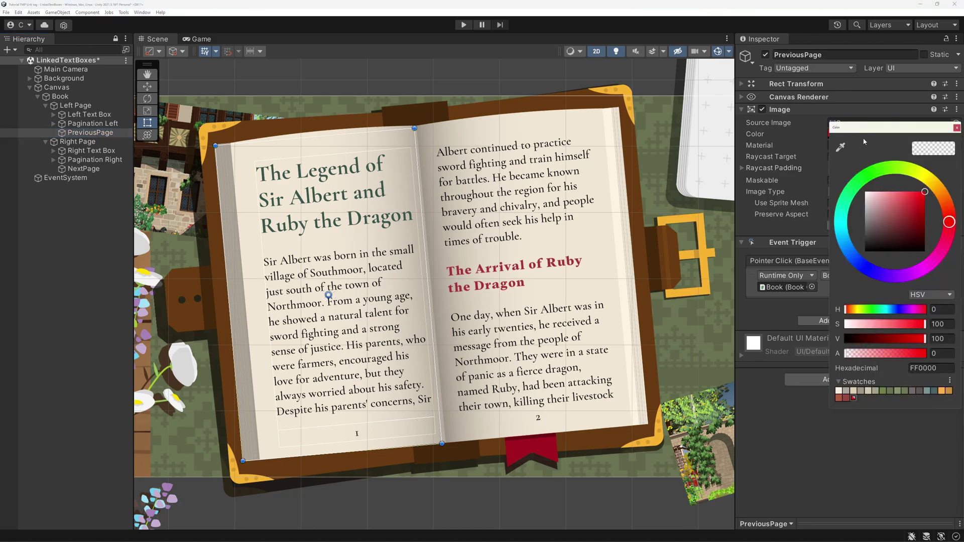
pyautogui.click(890, 354)
pyautogui.moveTo(889, 354)
pyautogui.mouseDown()
pyautogui.moveTo(904, 344)
pyautogui.moveTo(846, 354)
pyautogui.mouseUp()
pyautogui.click(956, 127)
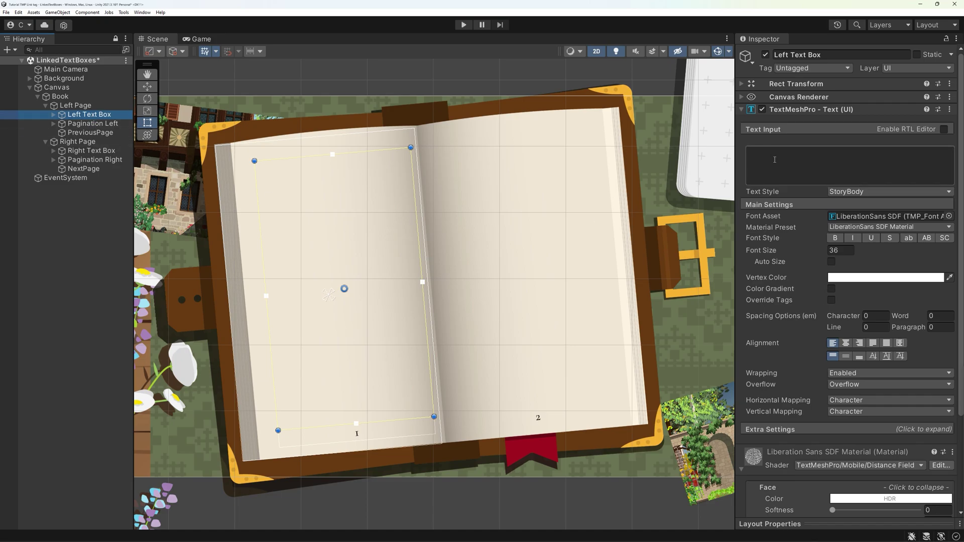
# Paste the story into the Left Text Box and view the text overflowing below the book
pyautogui.click(774, 159)
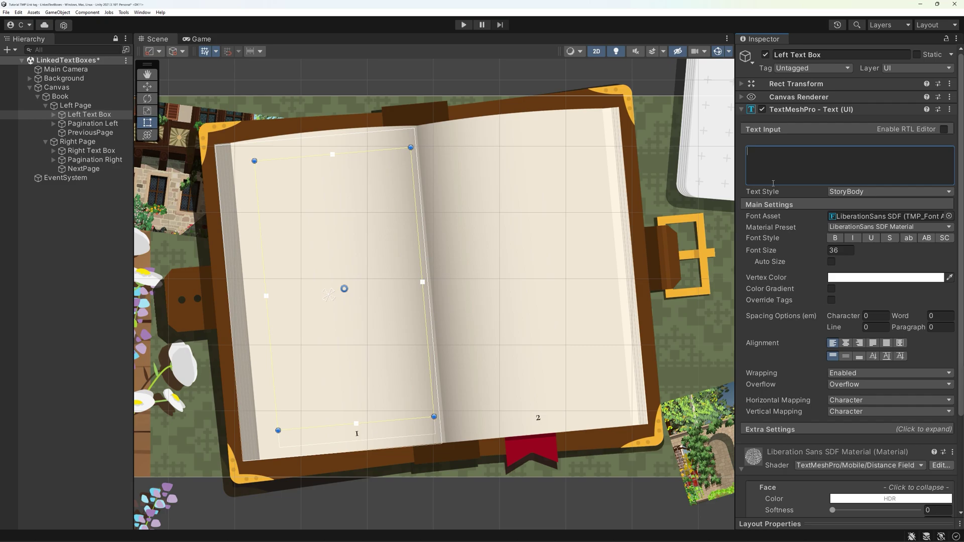
pyautogui.hotkey('ctrl', 'v')
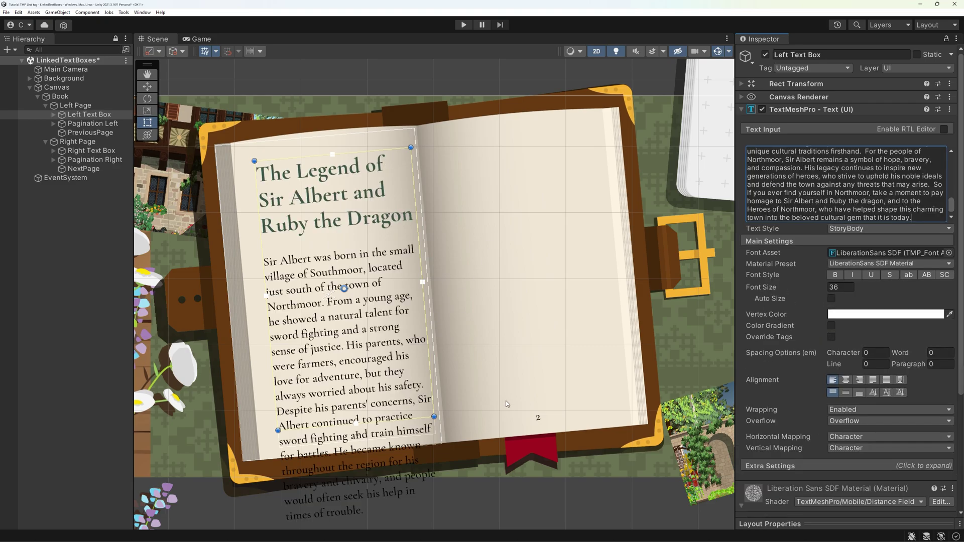
pyautogui.moveTo(496, 426); pyautogui.dragTo(479, 136, button='middle')
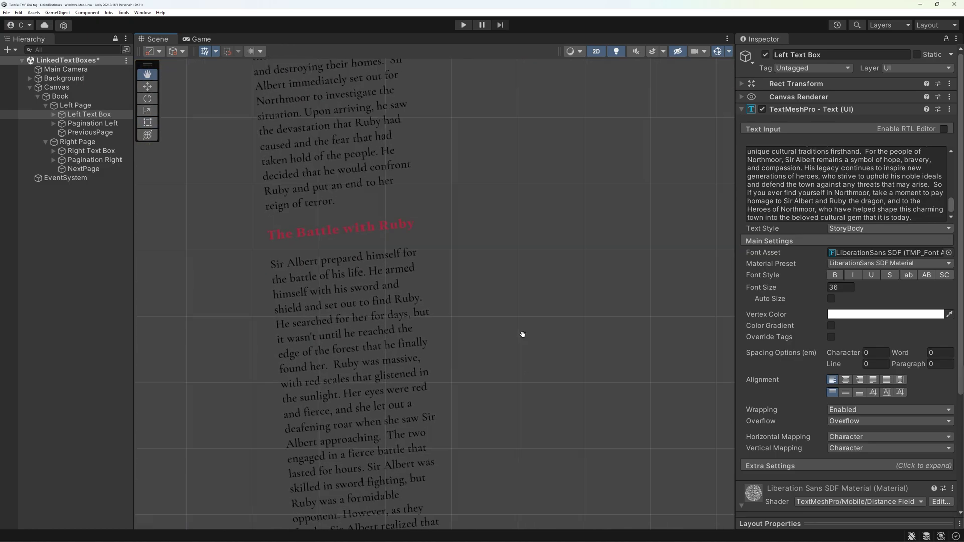
pyautogui.moveTo(529, 414)
pyautogui.mouseDown(button='middle')
pyautogui.moveTo(501, 174)
pyautogui.moveTo(499, 324)
pyautogui.mouseUp(button='middle')
pyautogui.scroll(-5, 503, 189)
pyautogui.scroll(-2, 503, 191)
pyautogui.scroll(3, 477, 213)
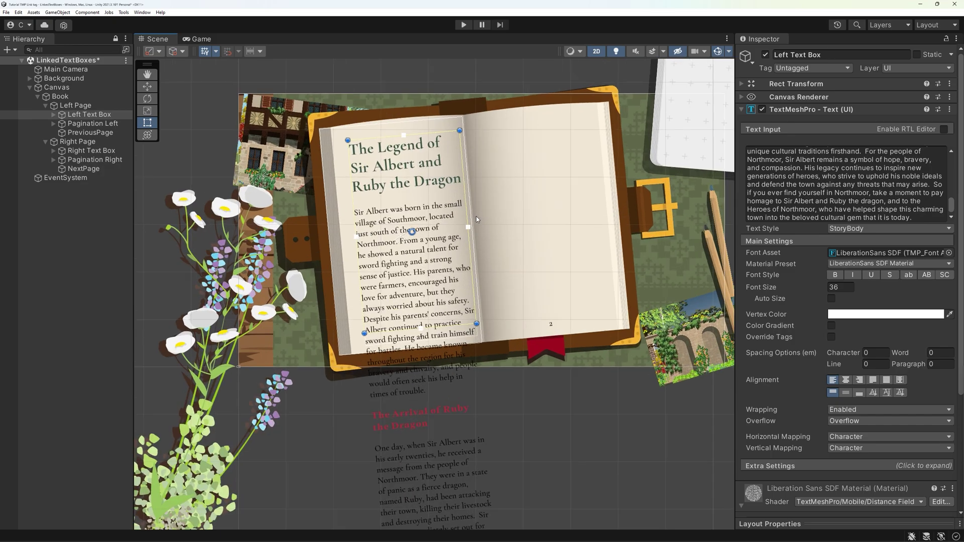
pyautogui.scroll(2, 477, 212)
pyautogui.scroll(1, 490, 249)
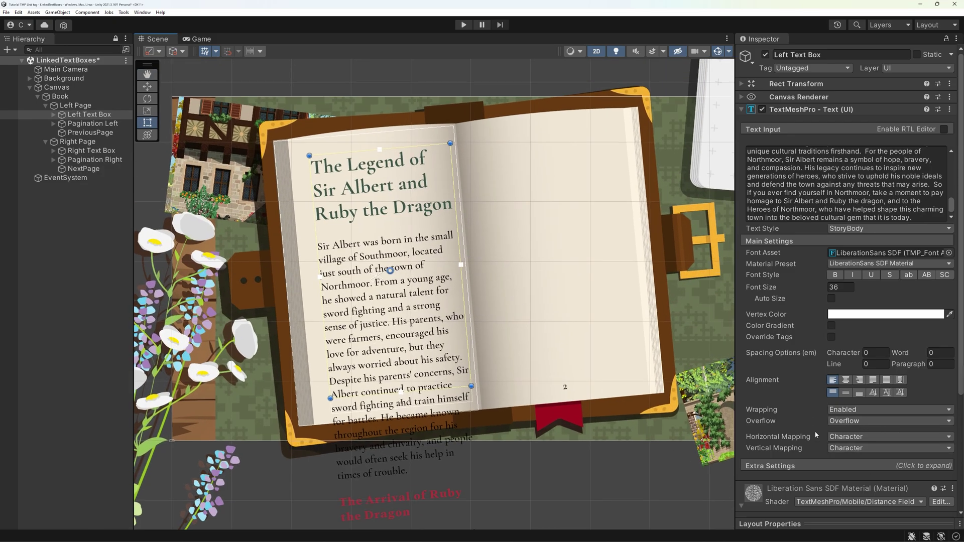
# Set the left box's Overflow to Page, try pages 2–4, and return it to page 1
pyautogui.click(841, 427)
pyautogui.click(849, 474)
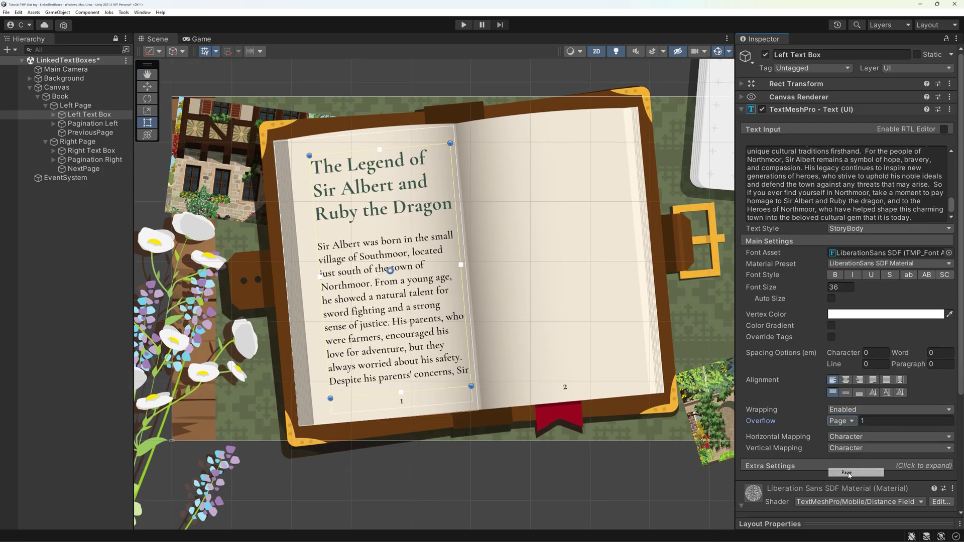
pyautogui.click(862, 422)
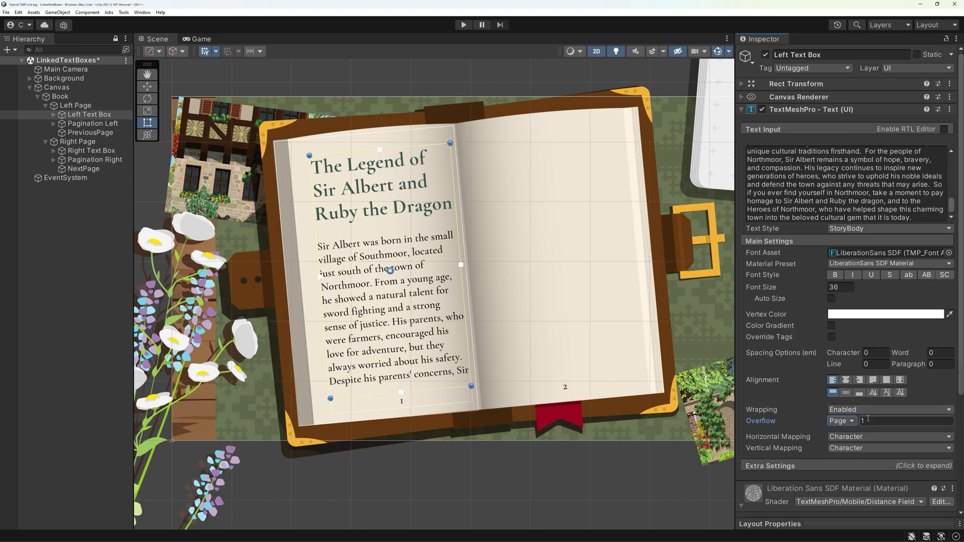
pyautogui.write('2')
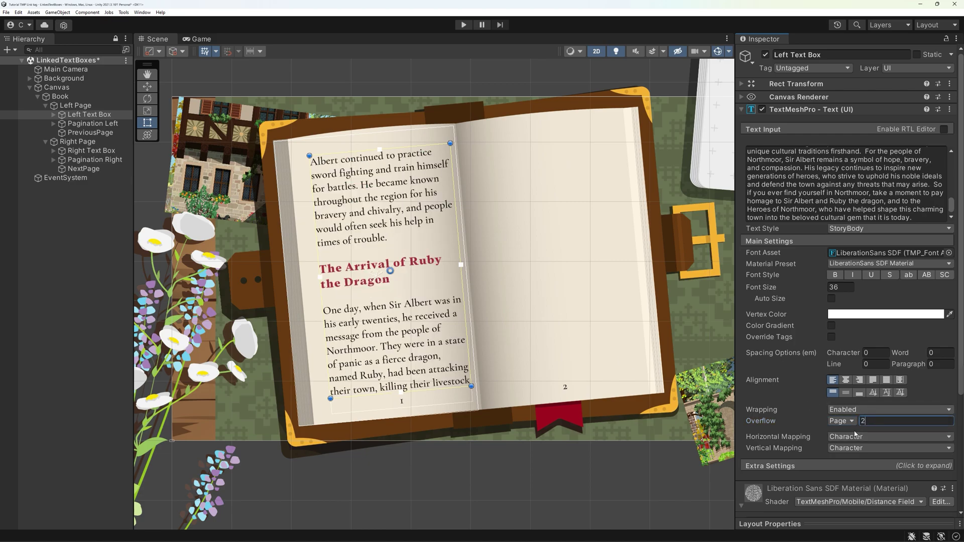
pyautogui.press('BackSpace')
pyautogui.write('3')
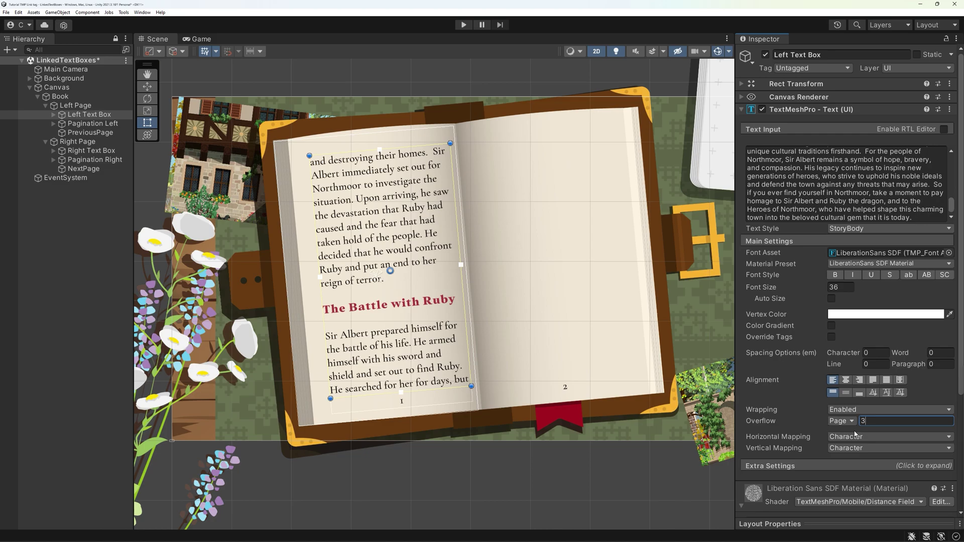
pyautogui.press('BackSpace')
pyautogui.write('4')
pyautogui.press('BackSpace')
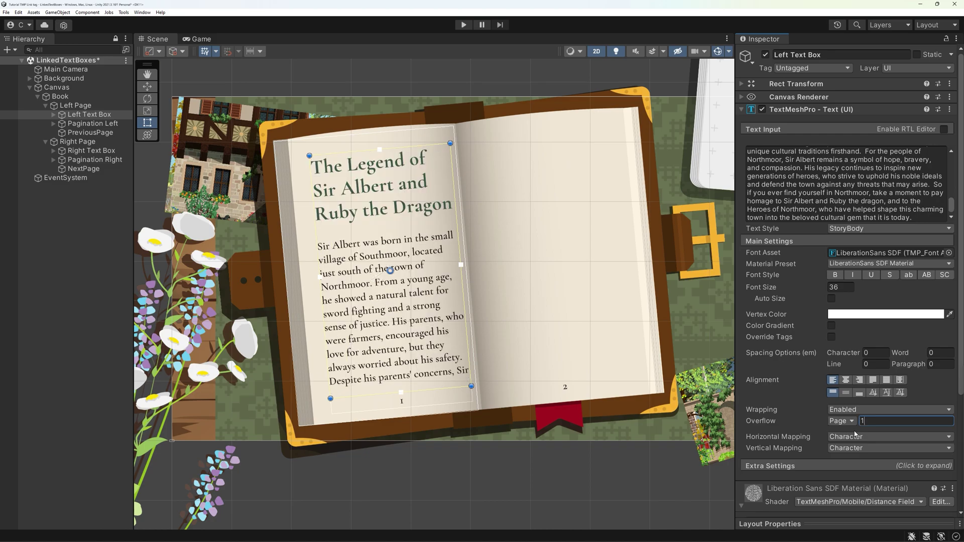
# Paste the story into the Right Text Box at overflow page 2, then edit the left box's page
pyautogui.click(91, 150)
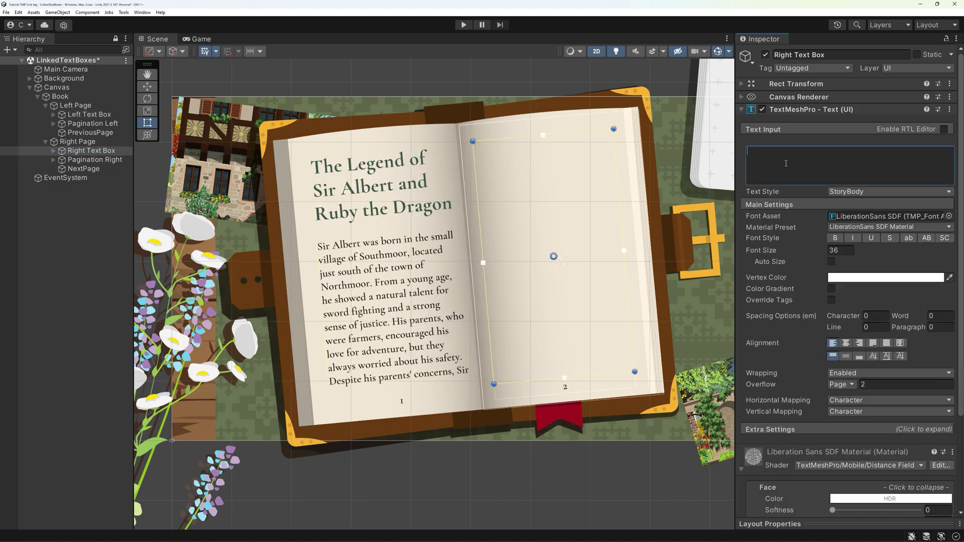
pyautogui.hotkey('ctrl', 'v')
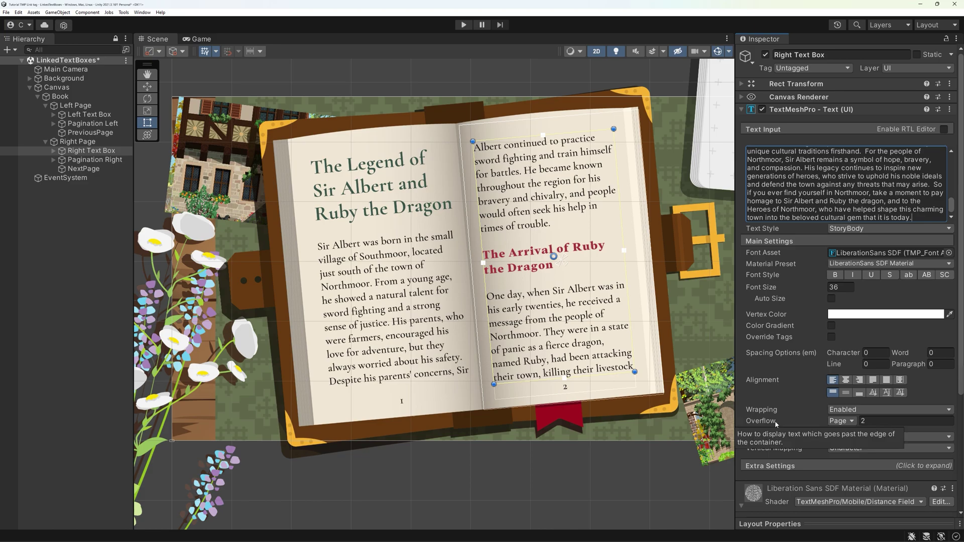
pyautogui.click(863, 422)
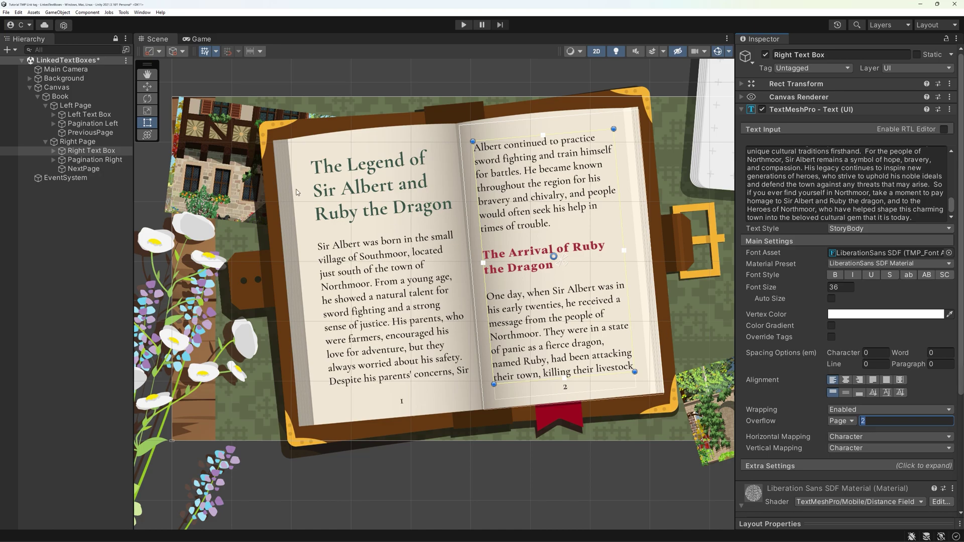
pyautogui.click(315, 211)
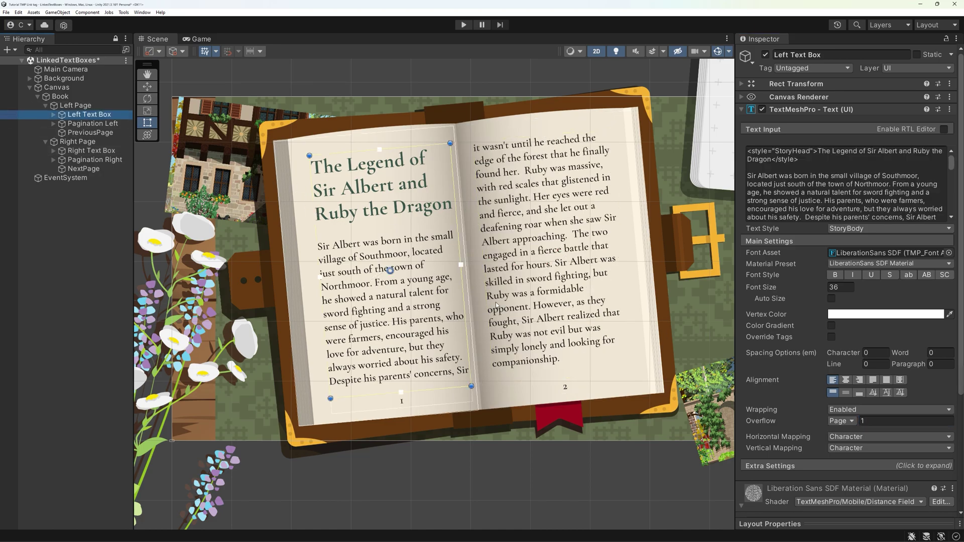
pyautogui.click(863, 422)
pyautogui.write('2')
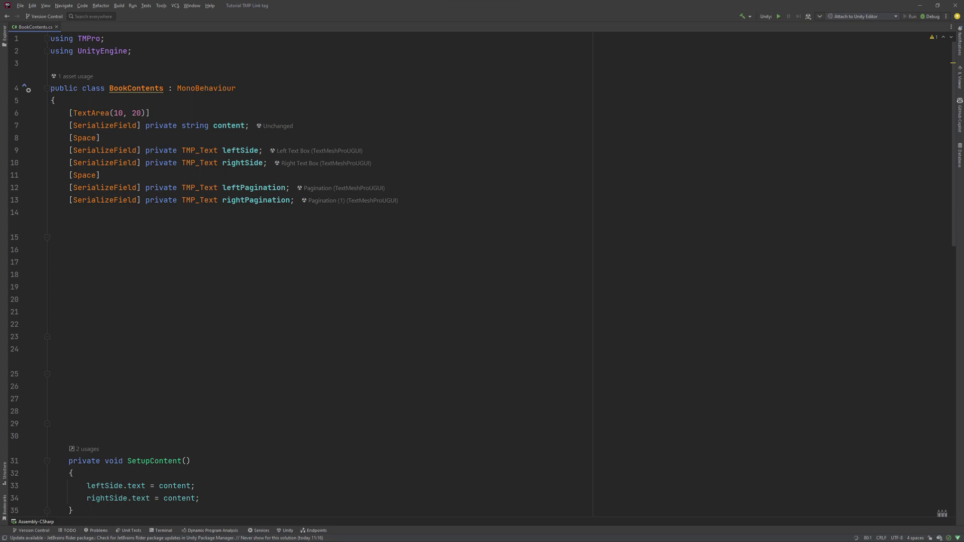
pyautogui.scroll(-10, 482, 271)
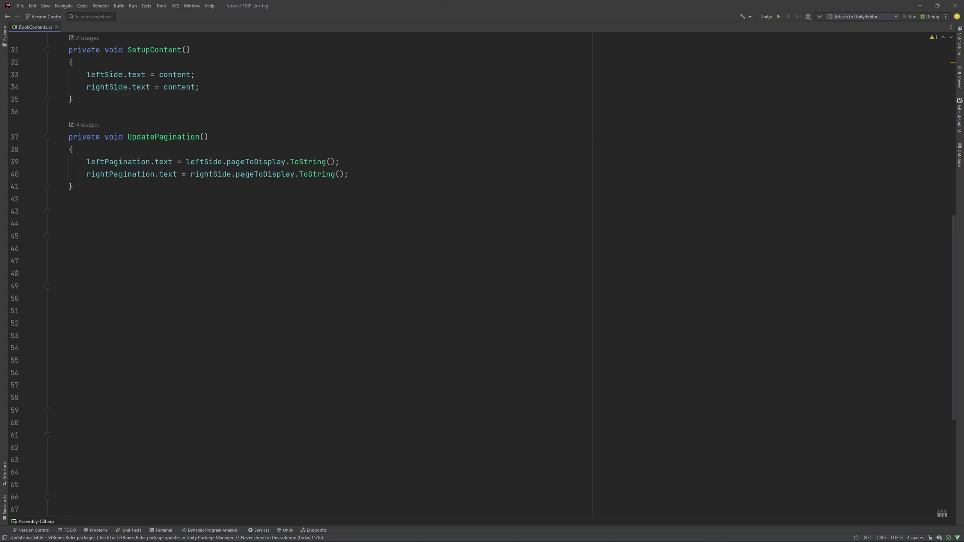
pyautogui.scroll(10, 482, 272)
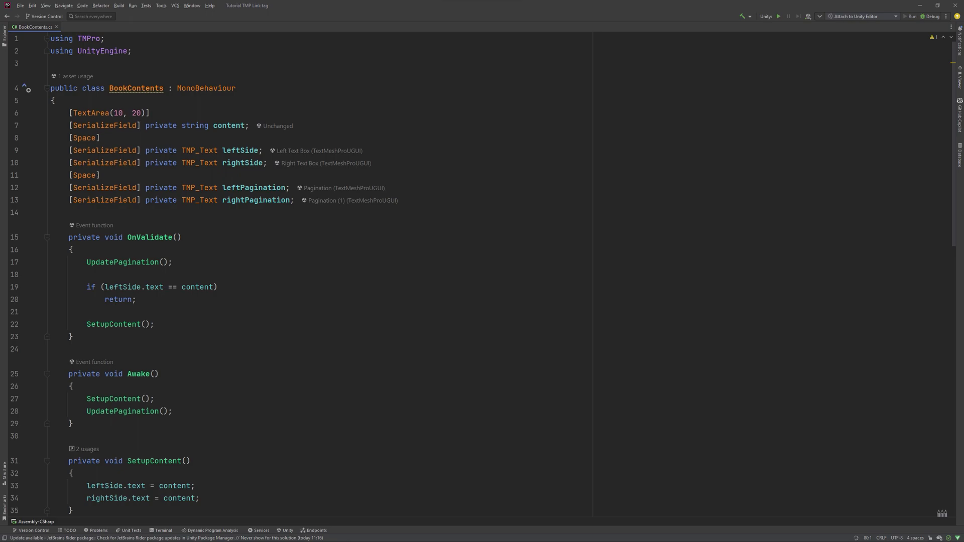
pyautogui.scroll(-10, 482, 271)
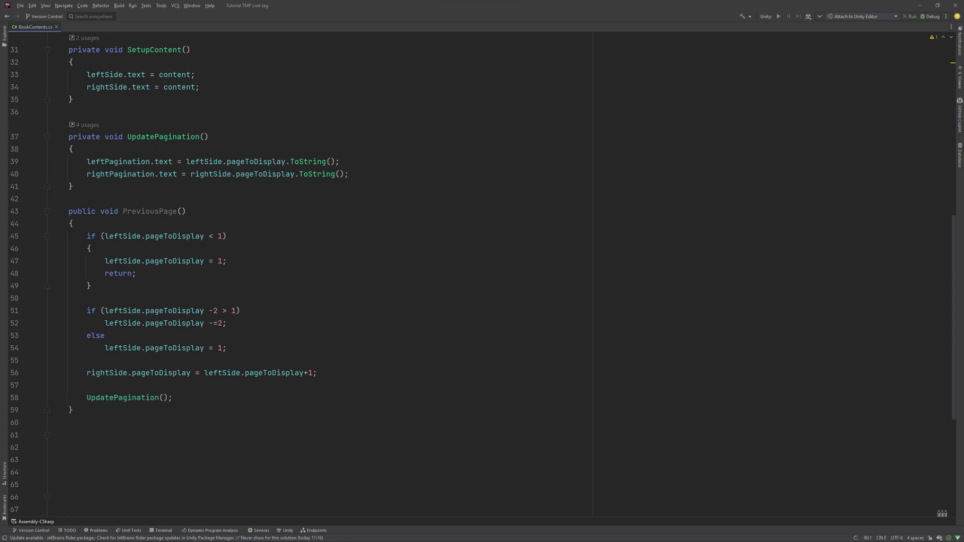
pyautogui.scroll(-4, 482, 271)
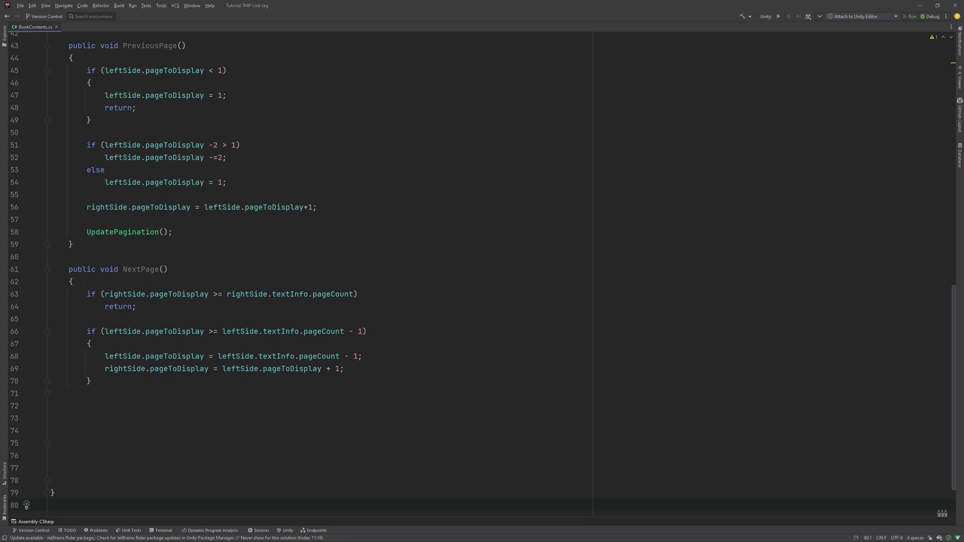
pyautogui.write('else {     ')
pyautogui.write('leftSide.pageToDisplay += 2;')
# Start a new line in NextPage's else block for the page-advance statements
pyautogui.press('Return')
pyautogui.write('rightSide.pageToDisplay = leftSide.pageToDisplay + 1;')
pyautogui.press('Return')
pyautogui.write('}')
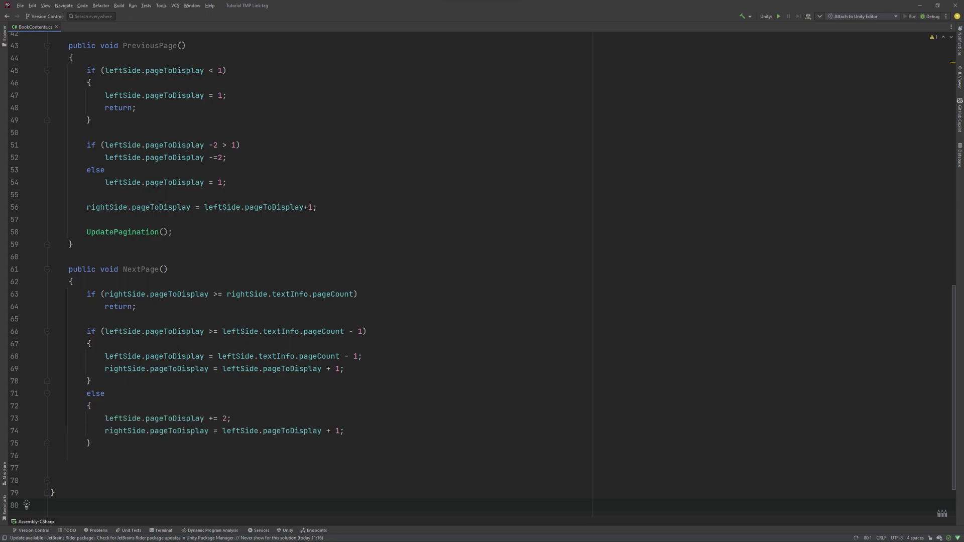
pyautogui.write('UpdatePagination();')
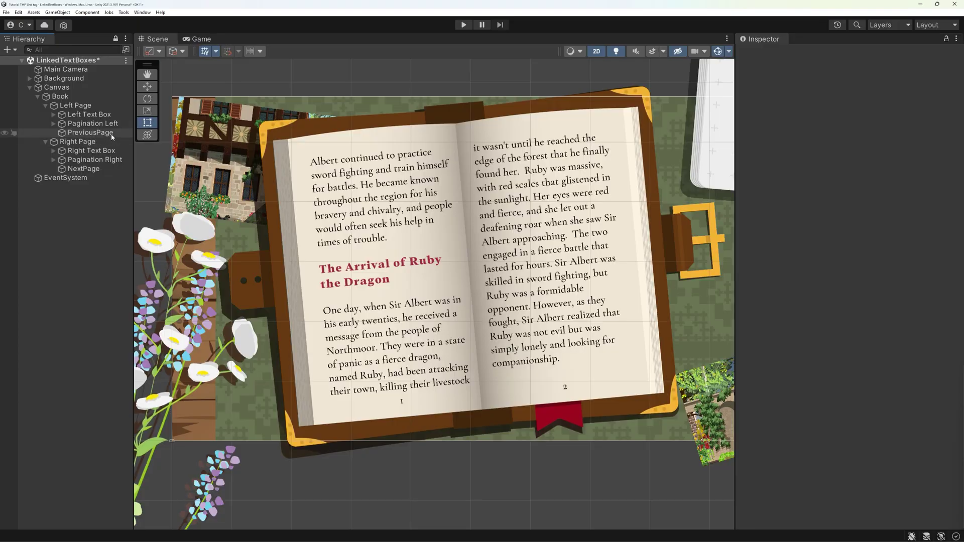
# Set the PreviousPage overlay's Image colour alpha to 0
pyautogui.click(91, 133)
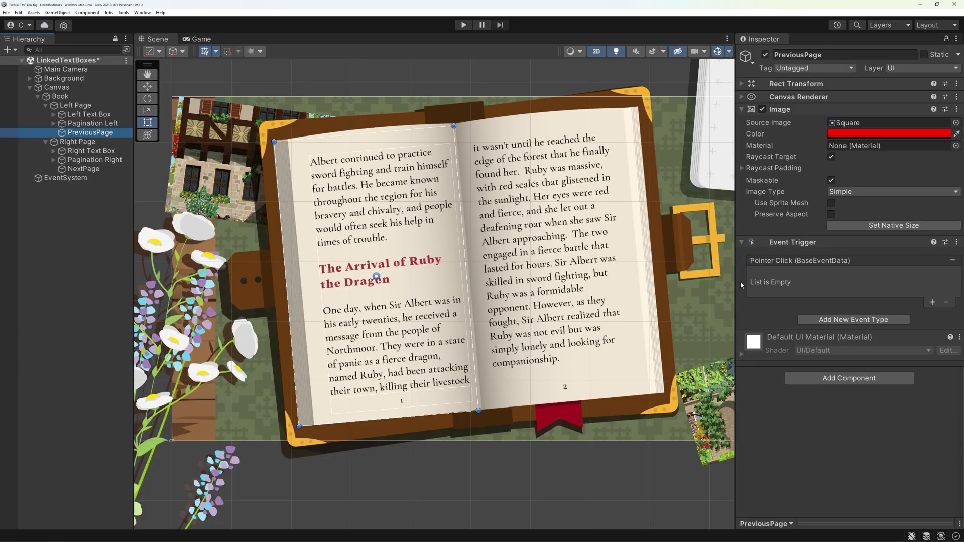
pyautogui.click(889, 134)
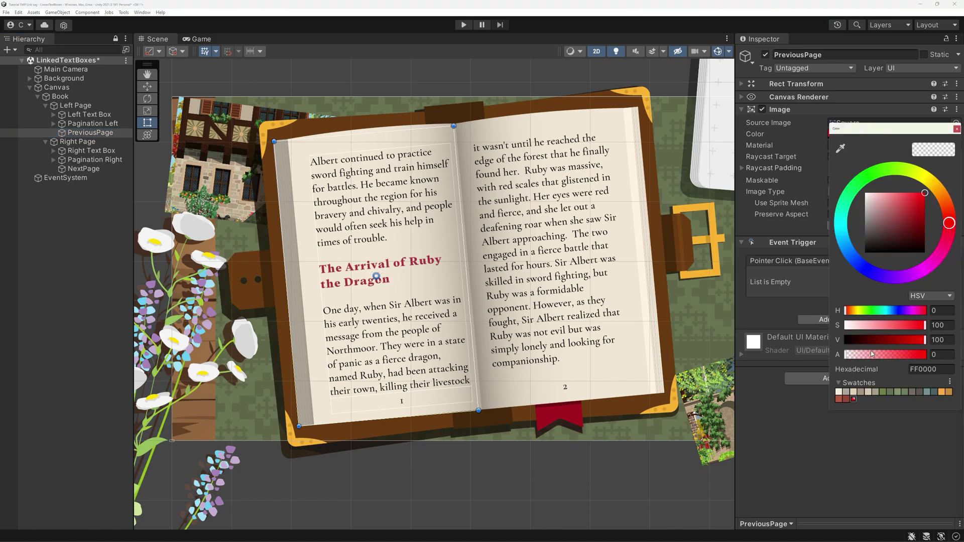
pyautogui.moveTo(871, 353); pyautogui.dragTo(788, 353)
pyautogui.click(956, 129)
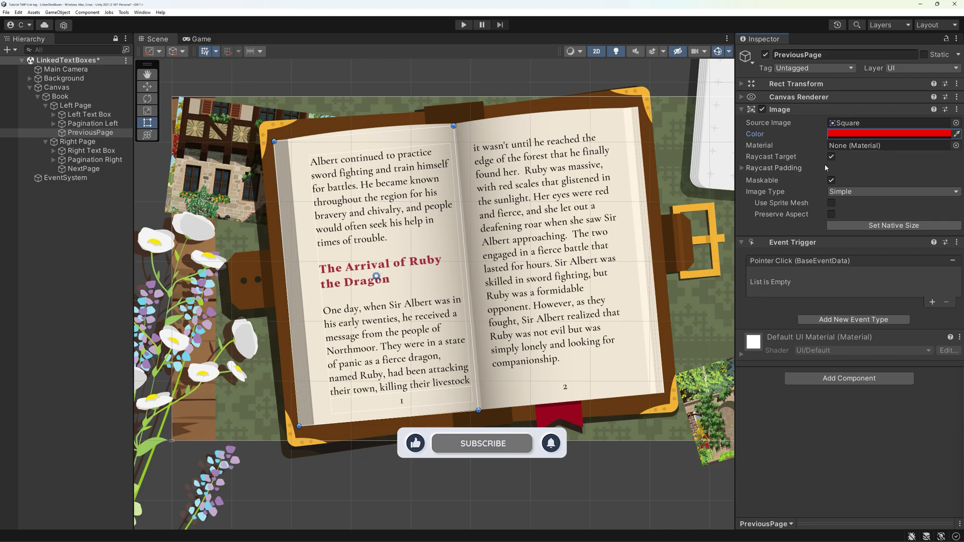
# Add a Pointer Click response targeting Book that calls BookContents.PreviousPage()
pyautogui.click(932, 302)
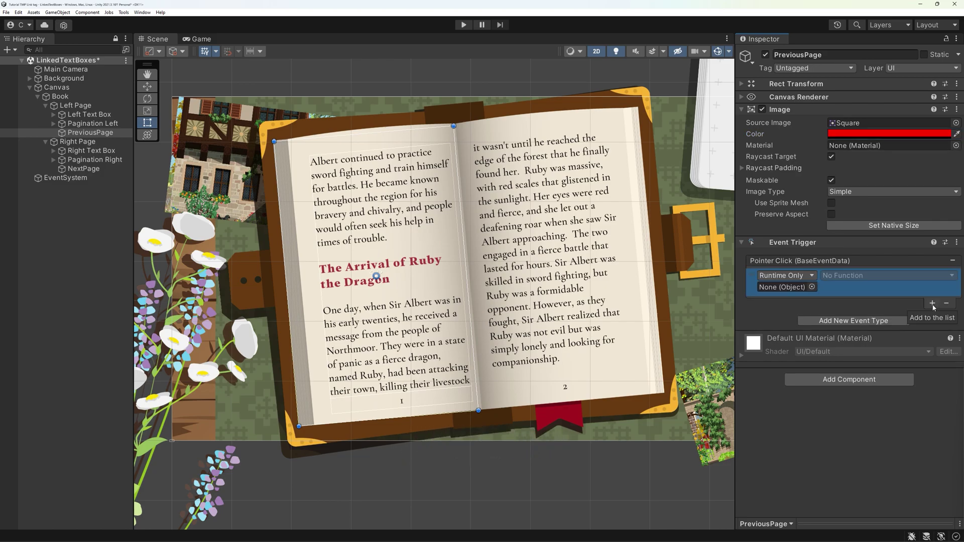
pyautogui.click(59, 97)
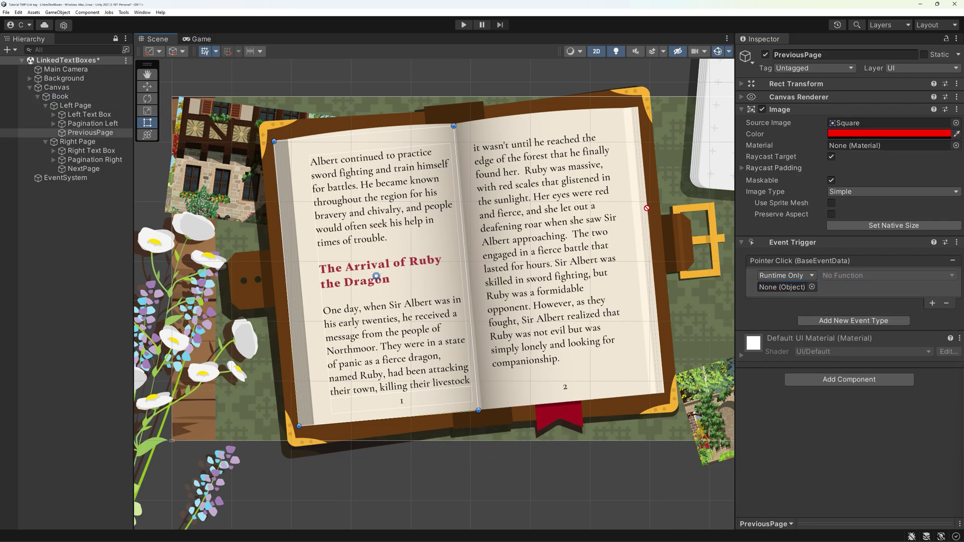
pyautogui.moveTo(58, 97); pyautogui.dragTo(783, 287)
pyautogui.click(834, 276)
pyautogui.moveTo(851, 330)
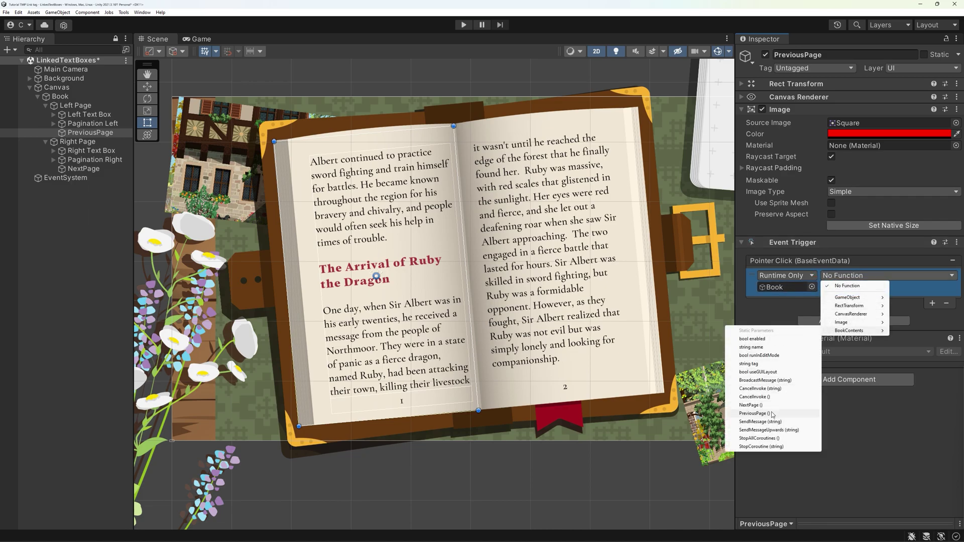
pyautogui.click(773, 414)
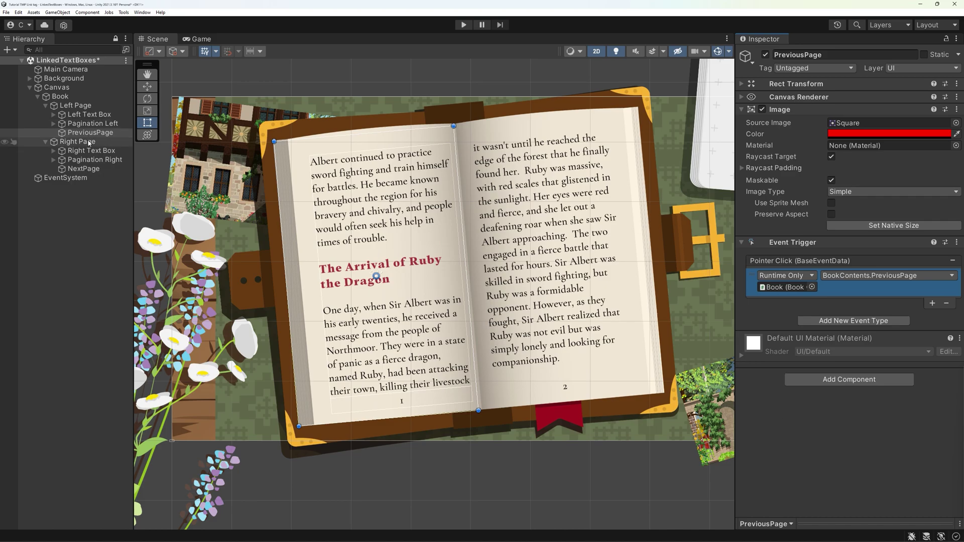
pyautogui.click(89, 170)
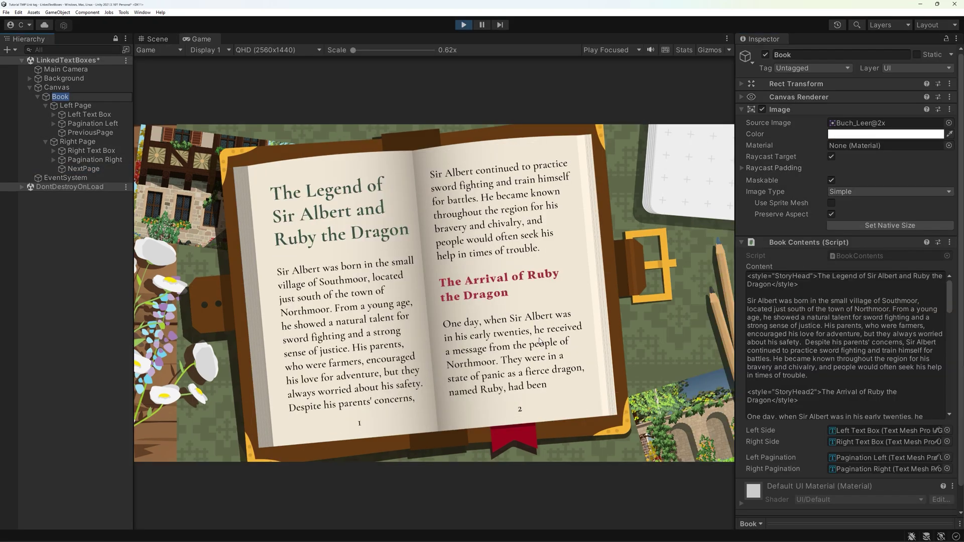
pyautogui.click(539, 342)
pyautogui.click(539, 341)
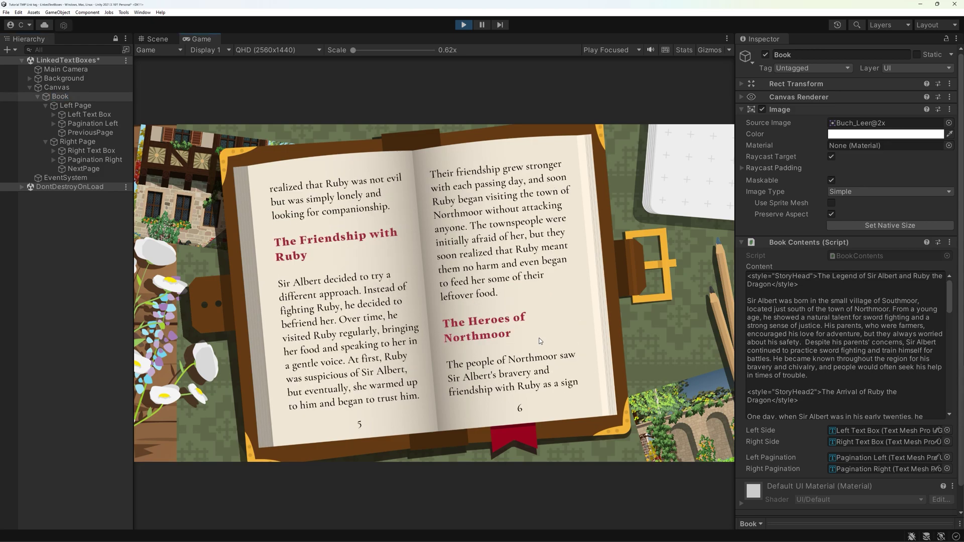
pyautogui.click(539, 341)
pyautogui.click(539, 340)
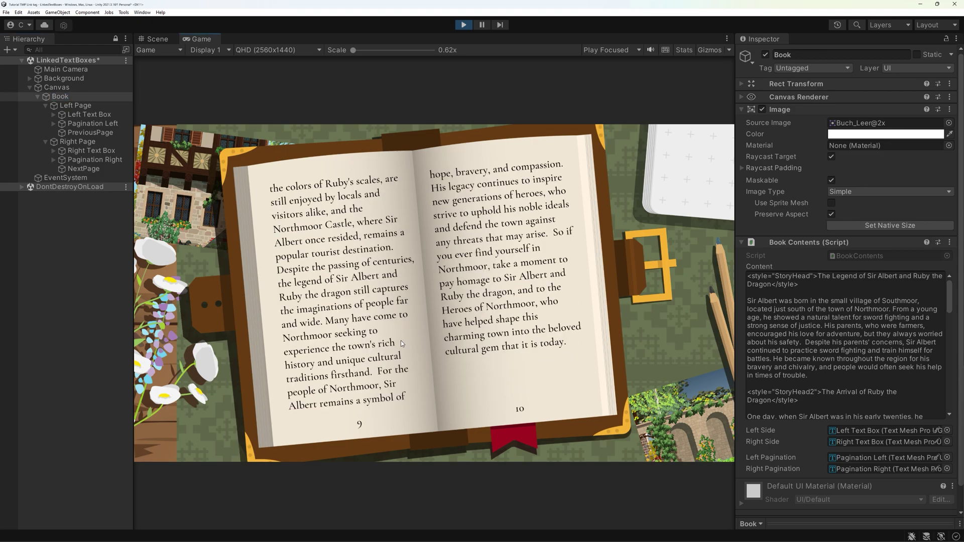
pyautogui.click(401, 340)
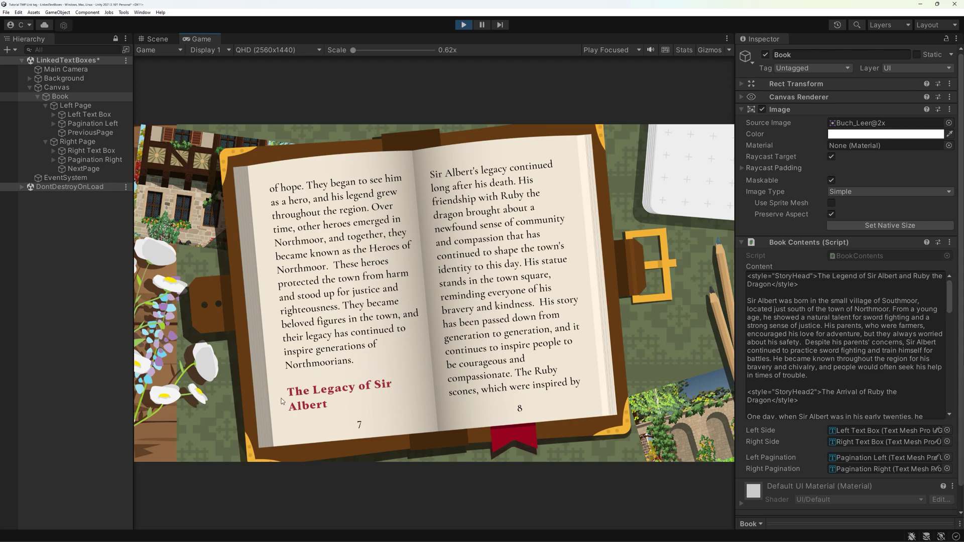
# Stop the run, insert a <page> break before 'The Legacy of Sir Albert', and replay the scene
pyautogui.hotkey('ctrl', 'p')
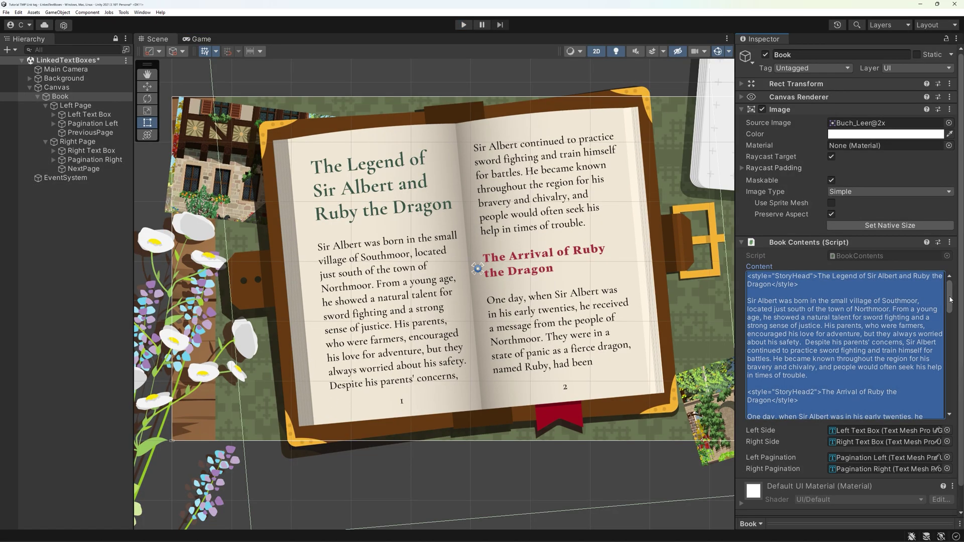
pyautogui.moveTo(950, 299); pyautogui.dragTo(956, 380)
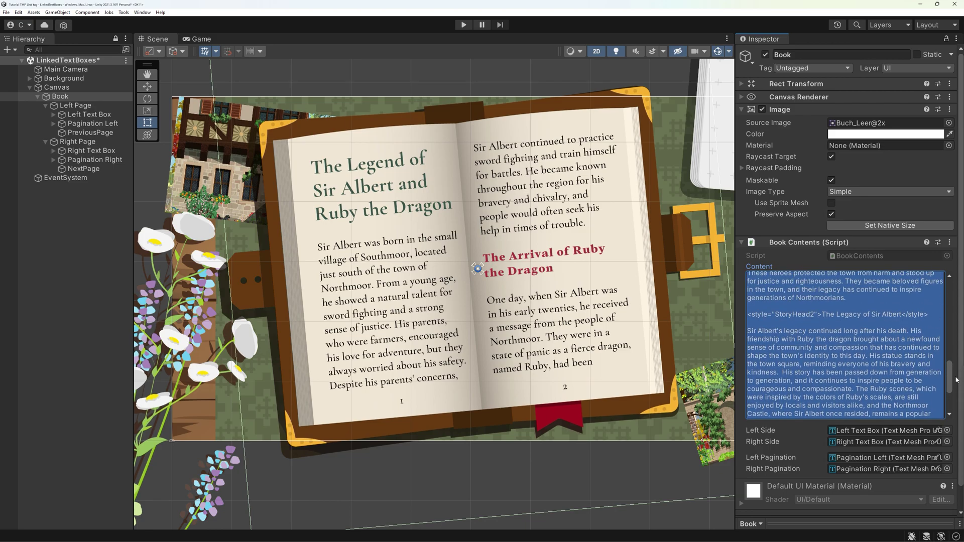
pyautogui.click(851, 323)
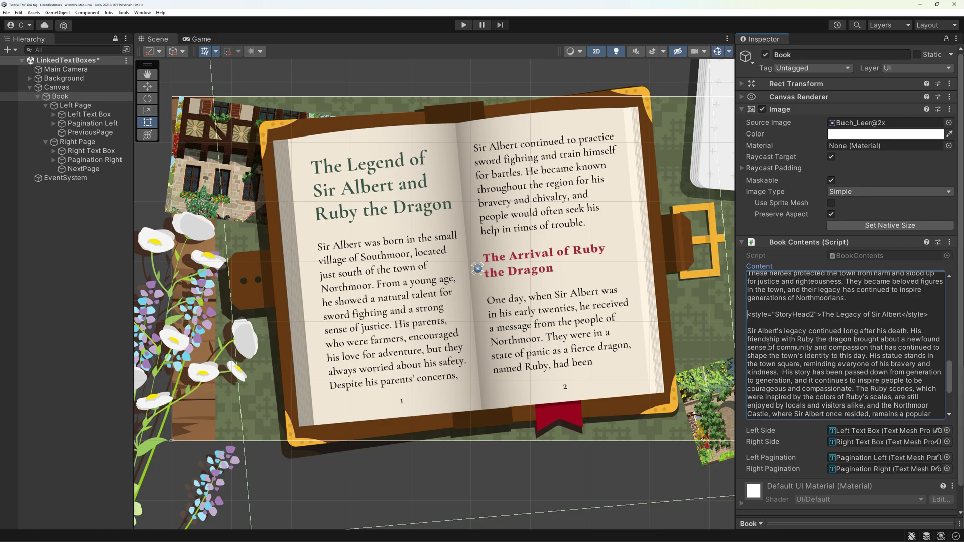
pyautogui.write('<page')
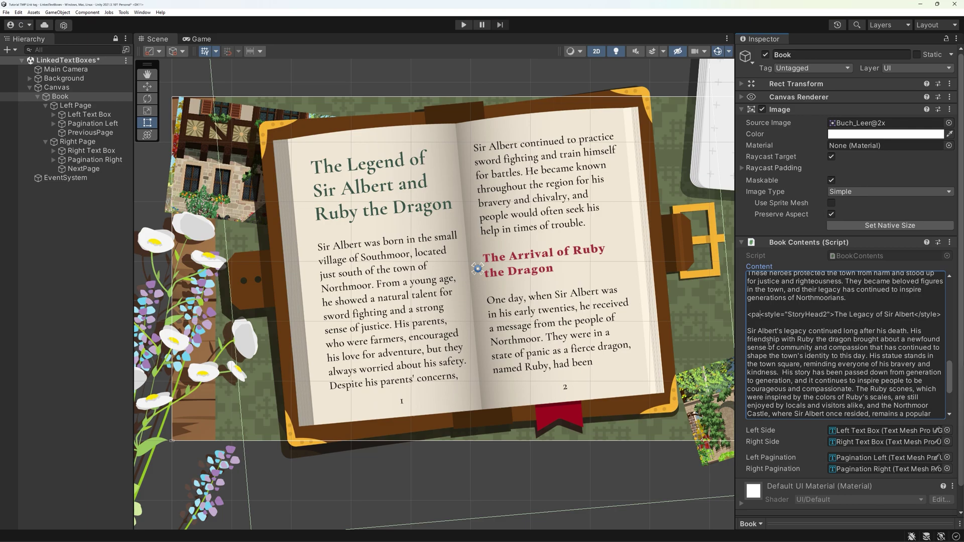
pyautogui.write('>')
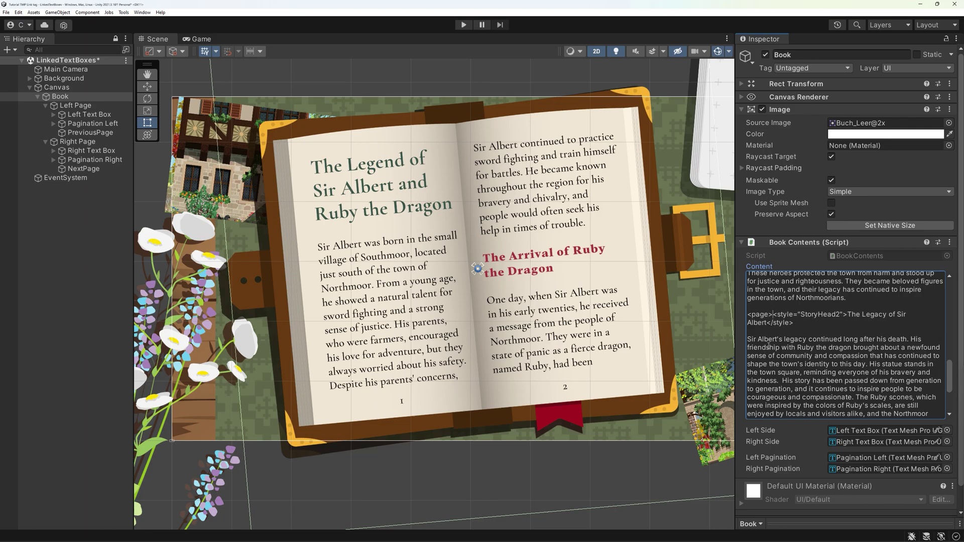
pyautogui.hotkey('ctrl', 'p')
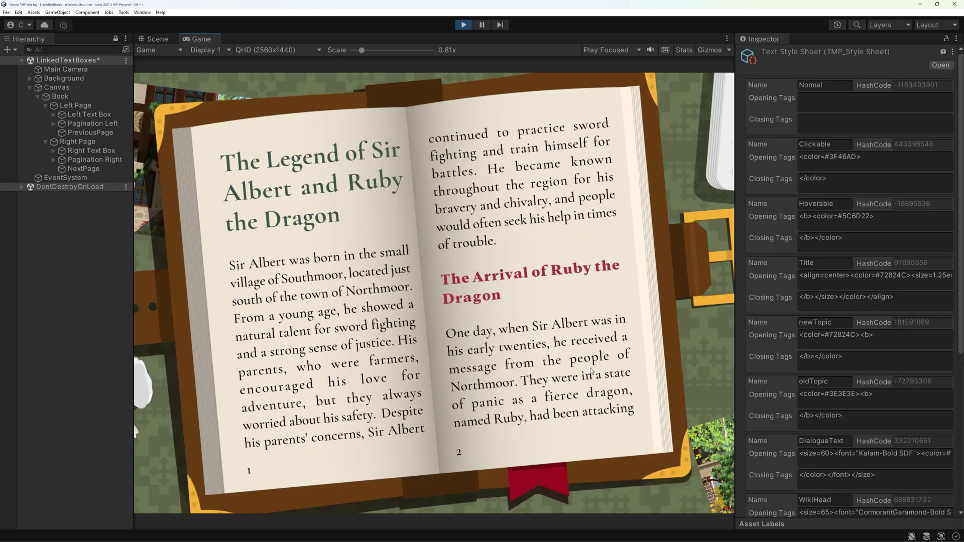
# Flip the running book forward through pages 3–4, 5–6 and 7–8
pyautogui.click(541, 385)
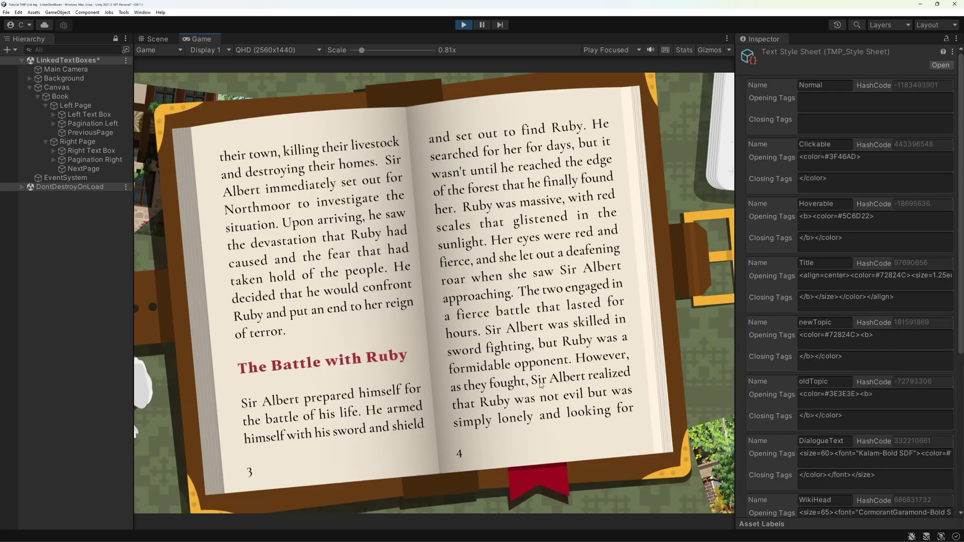
pyautogui.click(541, 401)
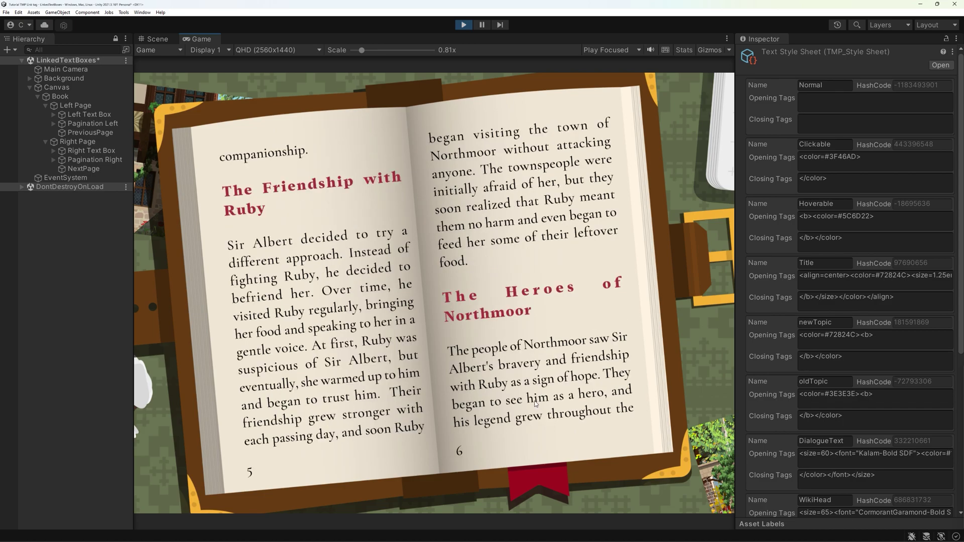
pyautogui.click(536, 404)
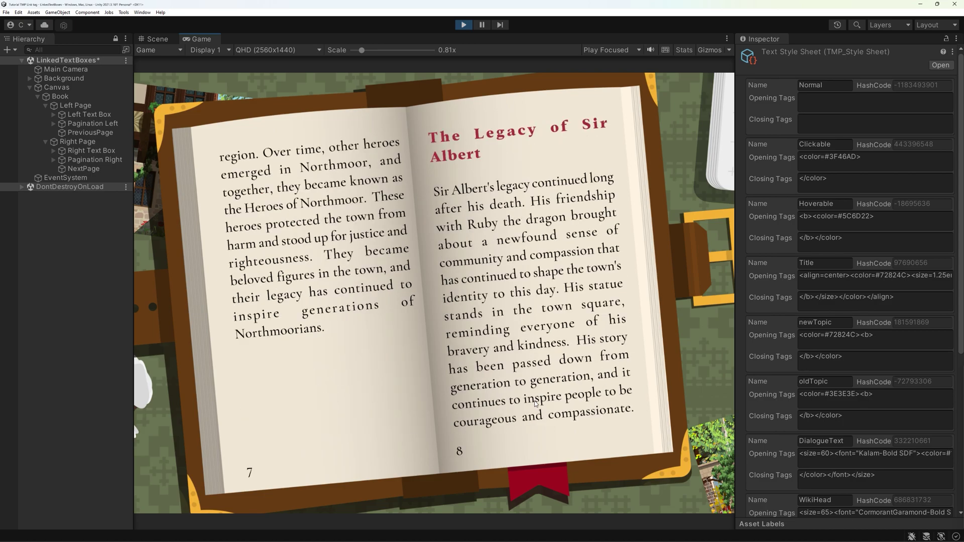
# Page back to the opening spread, forward to pages 3–4, and edit StoryBody's Opening Tags
pyautogui.click(347, 341)
pyautogui.click(313, 369)
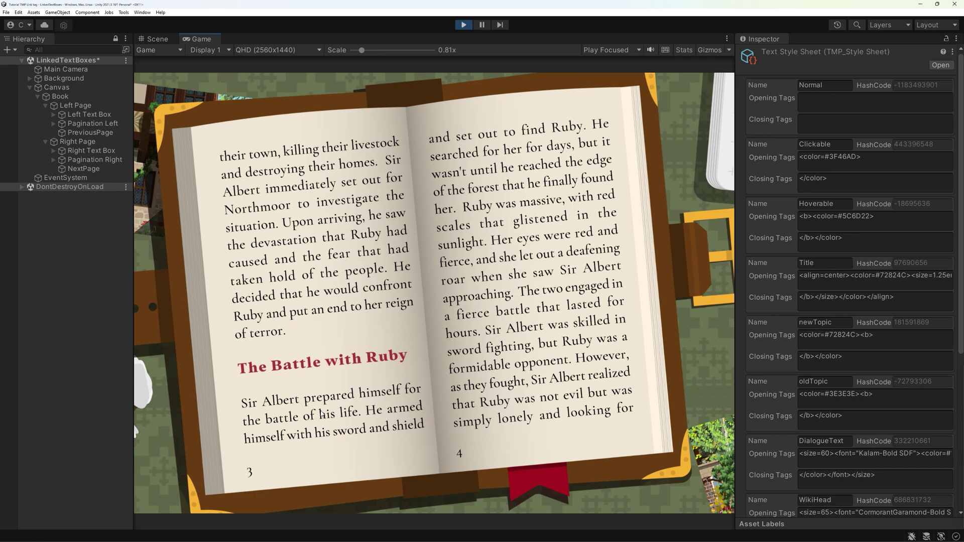
pyautogui.click(318, 323)
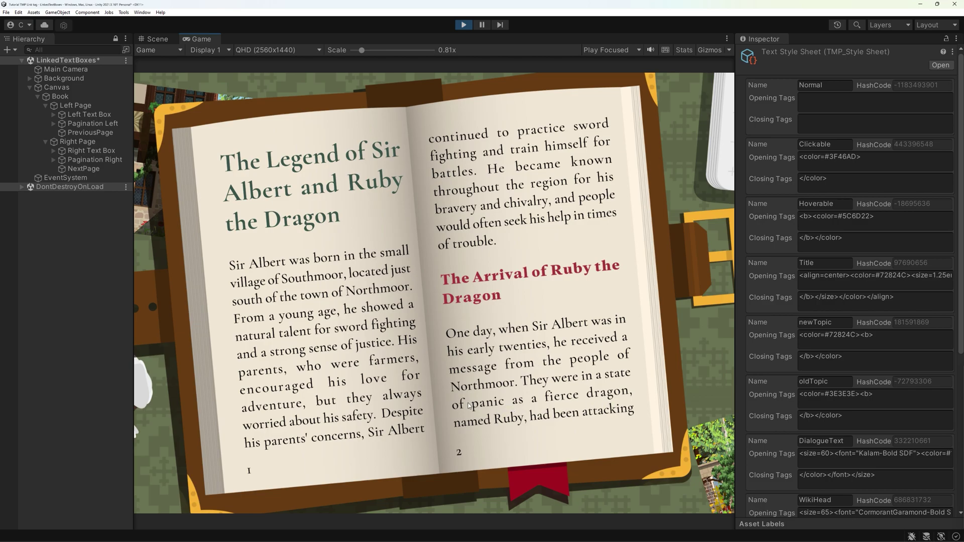
pyautogui.click(513, 402)
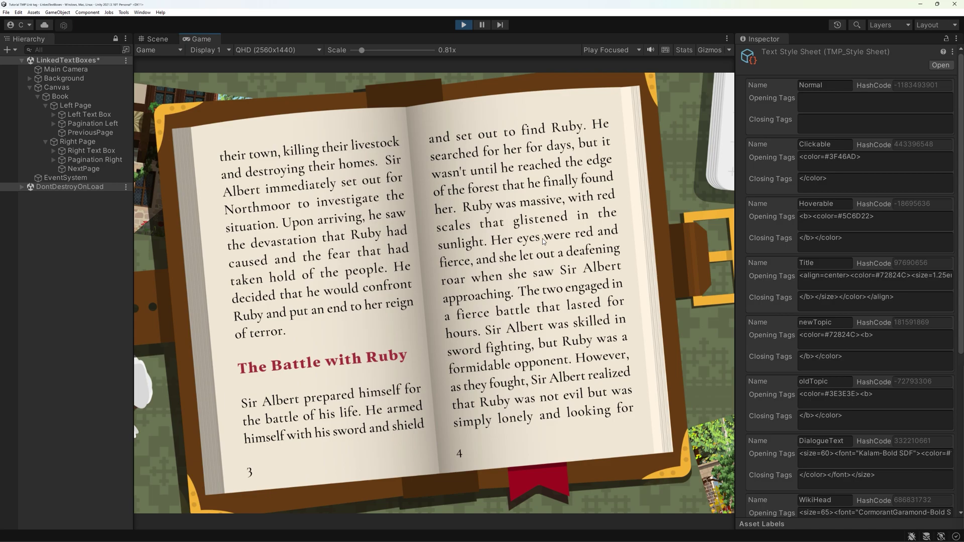
pyautogui.click(875, 164)
# Delete StoryBody's justified alignment, turn back to pages 1–2, and select size 36 to replace with 32
pyautogui.press('End')
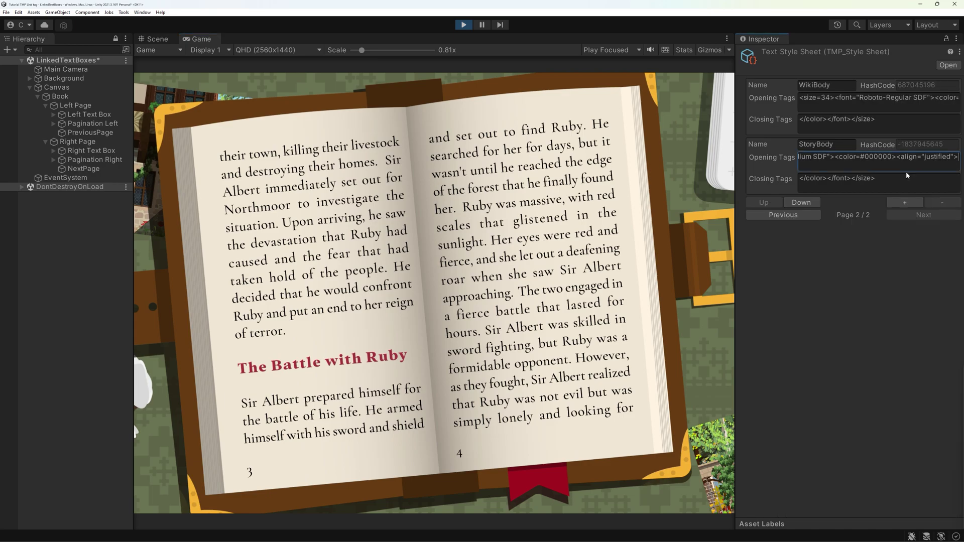
pyautogui.press('BackSpace')
pyautogui.press('BackSpace')
pyautogui.press('BackSpace')
pyautogui.press('BackSpace')
pyautogui.press('BackSpace')
pyautogui.press('BackSpace')
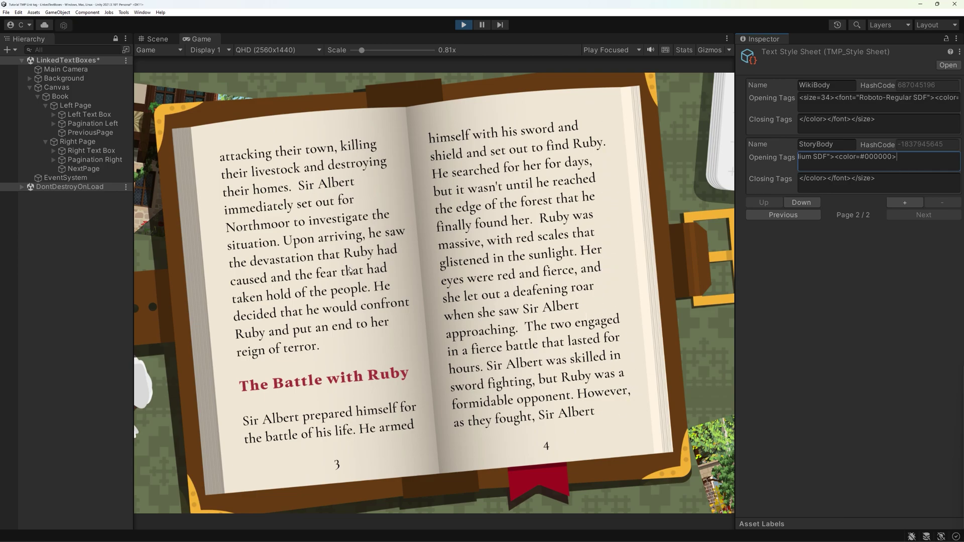
pyautogui.click(352, 271)
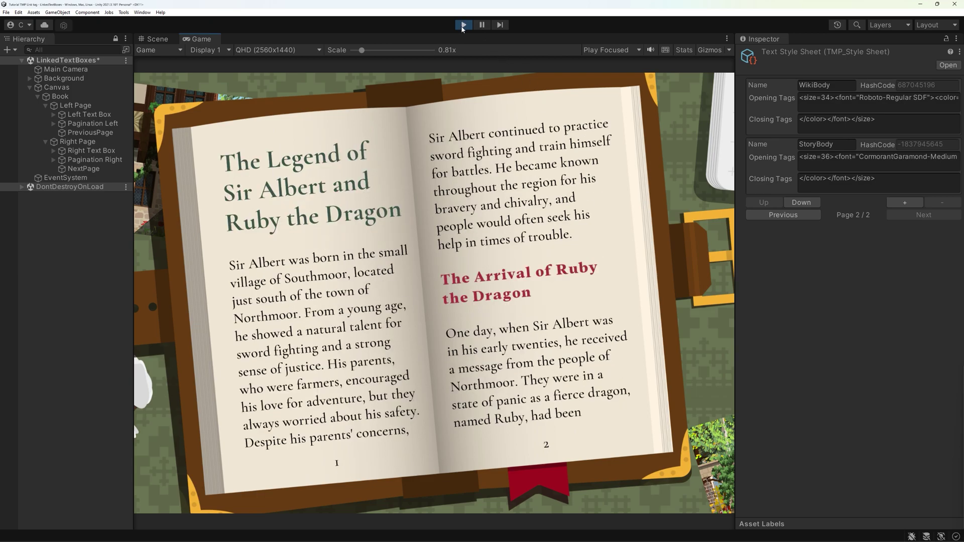
pyautogui.click(828, 159)
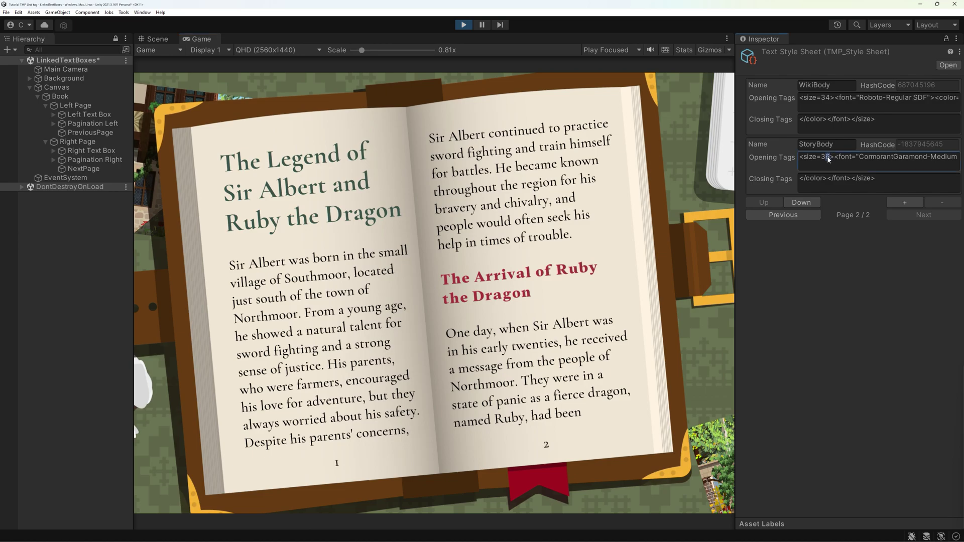
pyautogui.write('2')
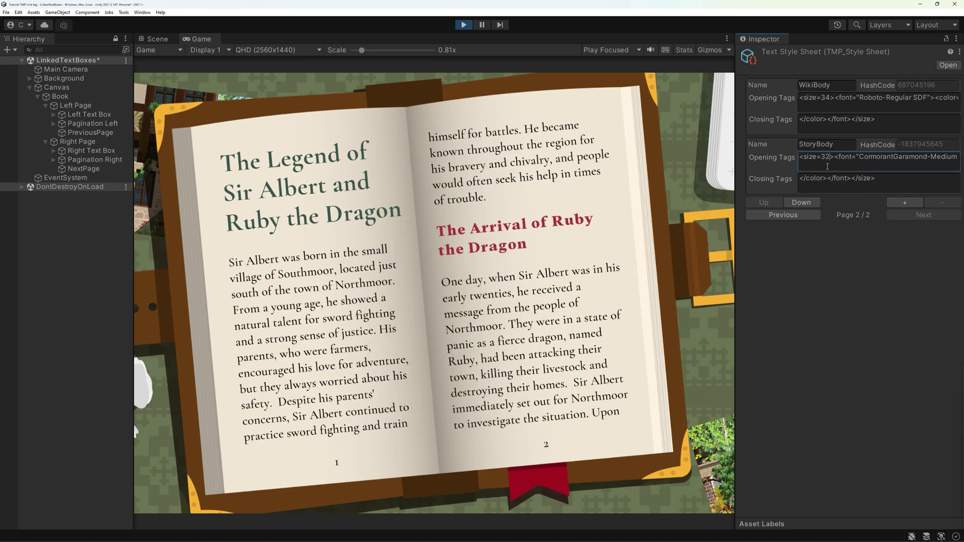
pyautogui.doubleClick(829, 157)
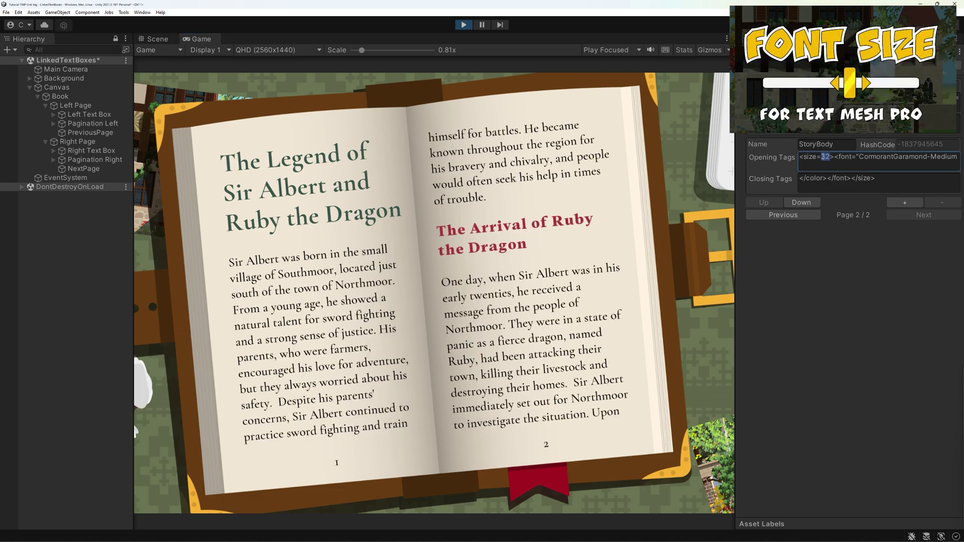
pyautogui.write('50')
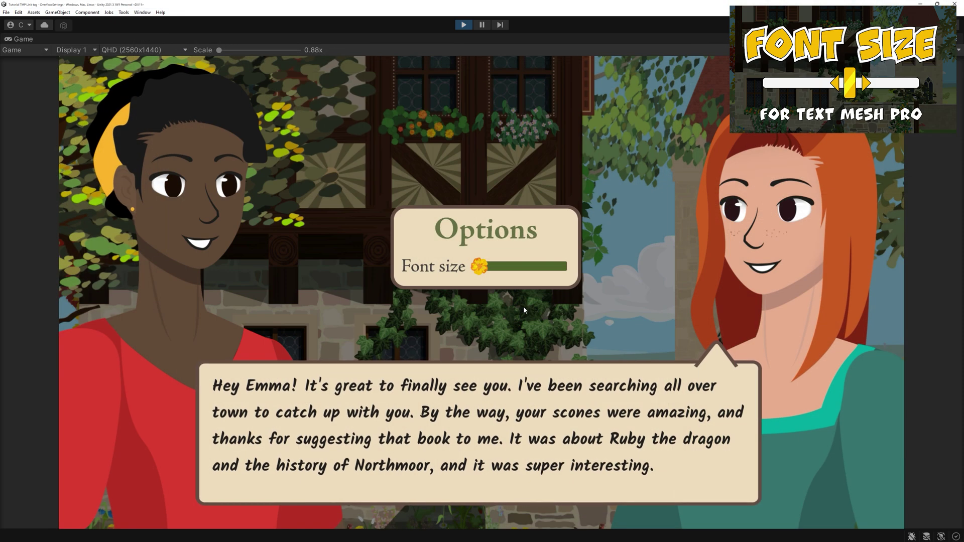
# Enlarge the dialogue font, advance two dialogue lines, shrink the font, then turn the book forward
pyautogui.moveTo(479, 269); pyautogui.dragTo(571, 269)
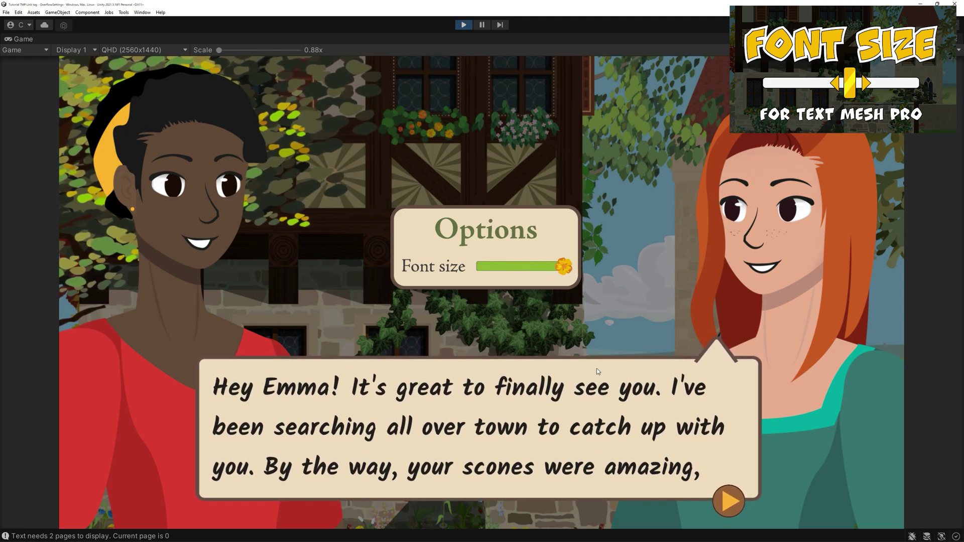
pyautogui.click(726, 502)
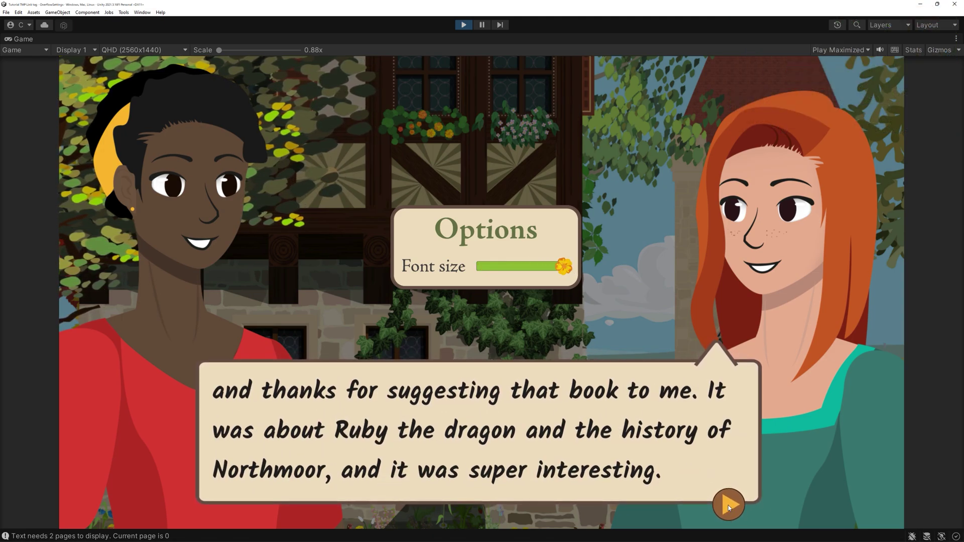
pyautogui.click(729, 502)
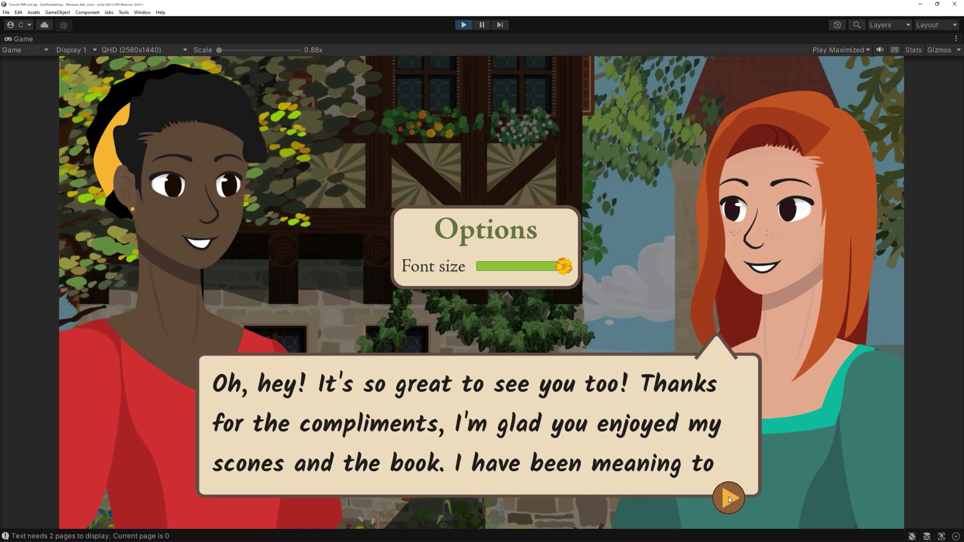
pyautogui.moveTo(563, 268); pyautogui.dragTo(512, 268)
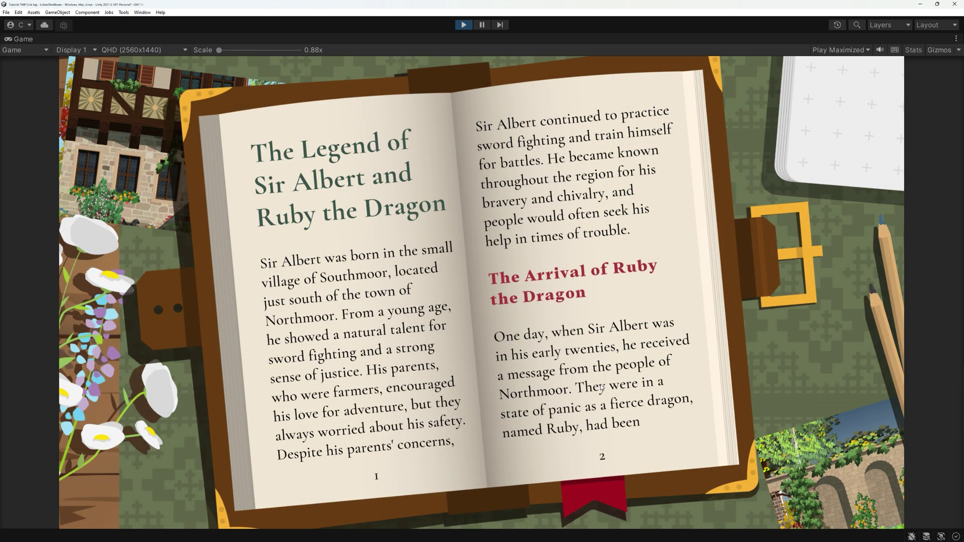
pyautogui.click(602, 388)
# Turn forward to the final pages, unlocking Ruby and Sir Albert, then back to pages 1–2
pyautogui.click(602, 388)
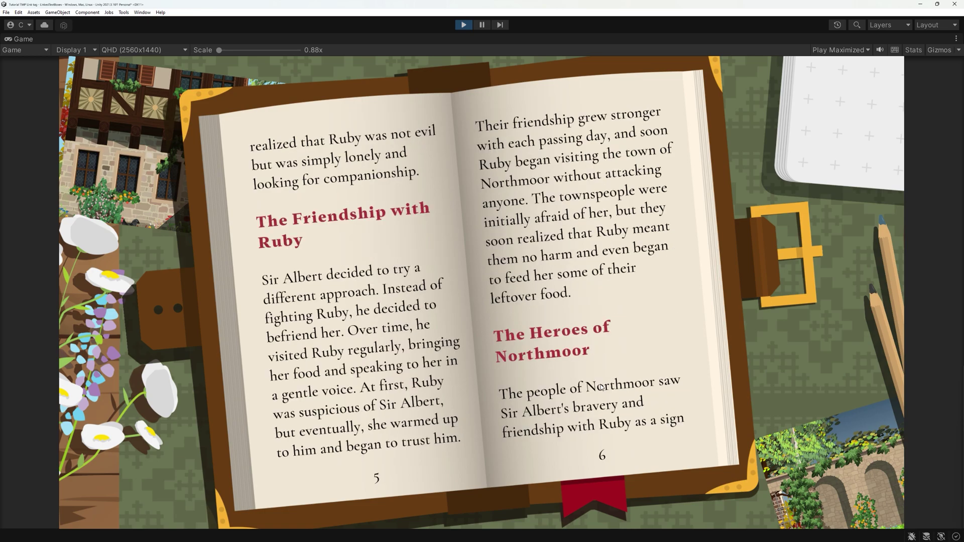
pyautogui.click(626, 382)
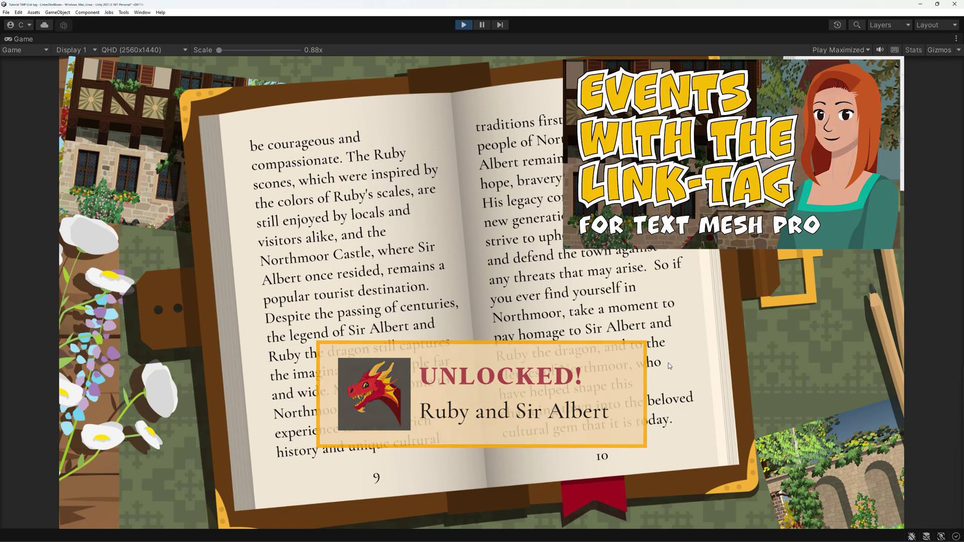
pyautogui.click(302, 335)
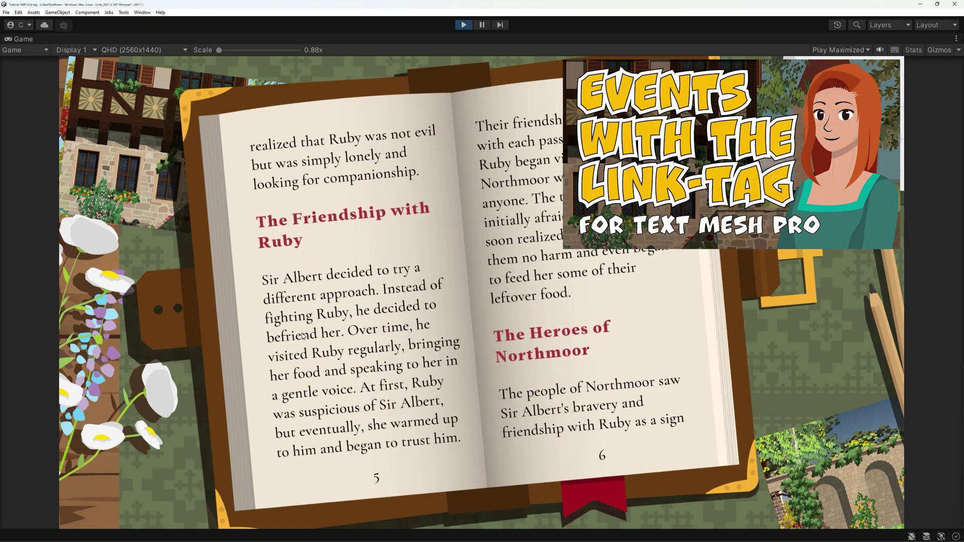
pyautogui.click(303, 335)
pyautogui.click(302, 336)
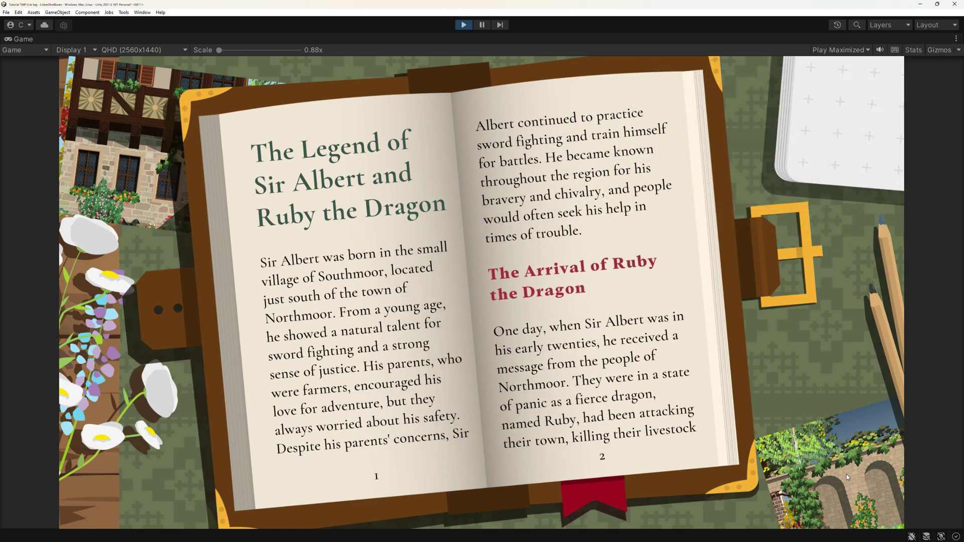
# Turn the book forward through pages 3–4 and 5–6 to pages 7–8
pyautogui.click(651, 455)
pyautogui.click(651, 454)
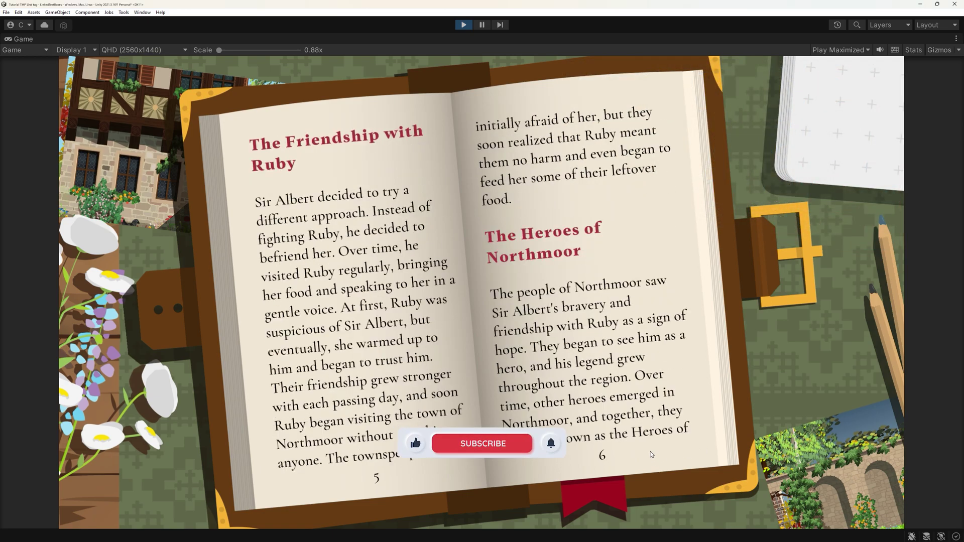
pyautogui.click(650, 454)
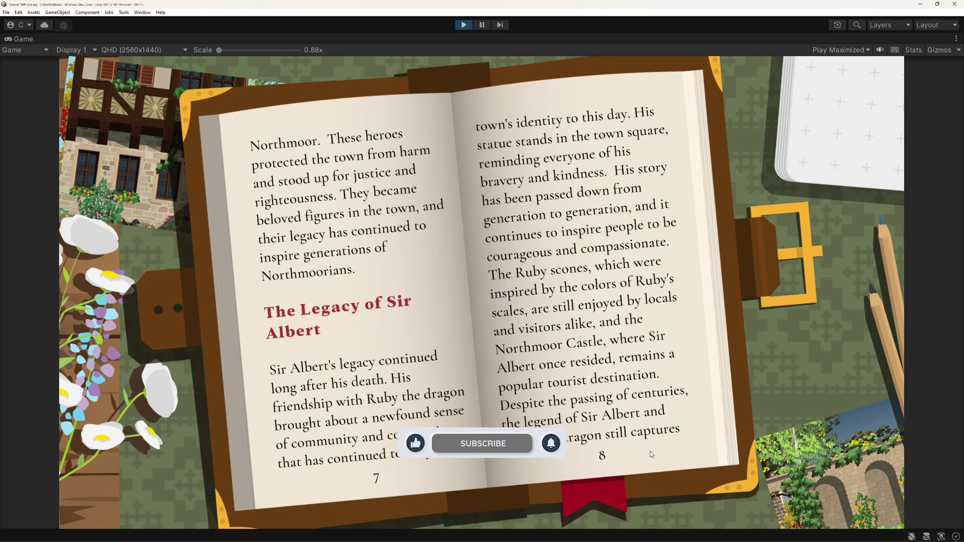
# Turn forward to pages 9–10, then page back to pages 1–2
pyautogui.click(650, 454)
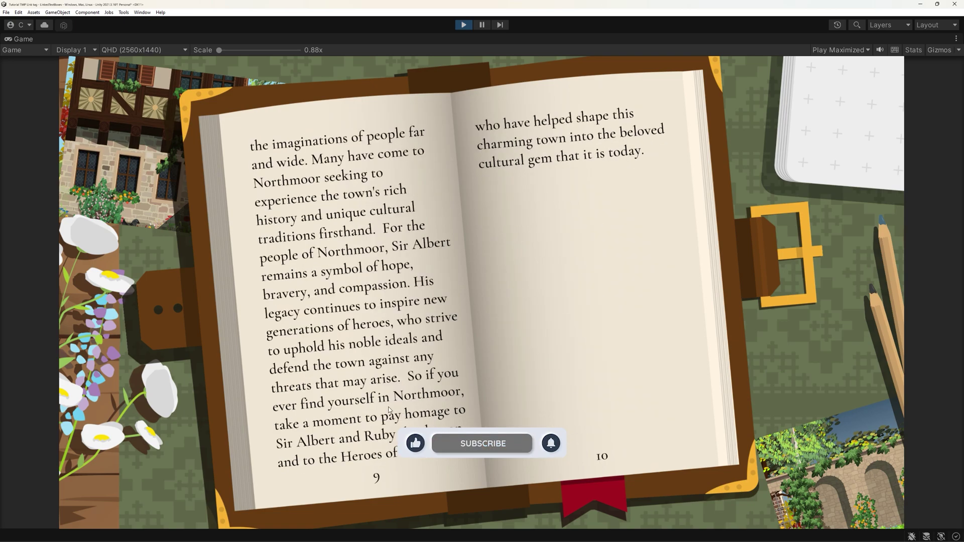
pyautogui.click(310, 468)
pyautogui.click(310, 469)
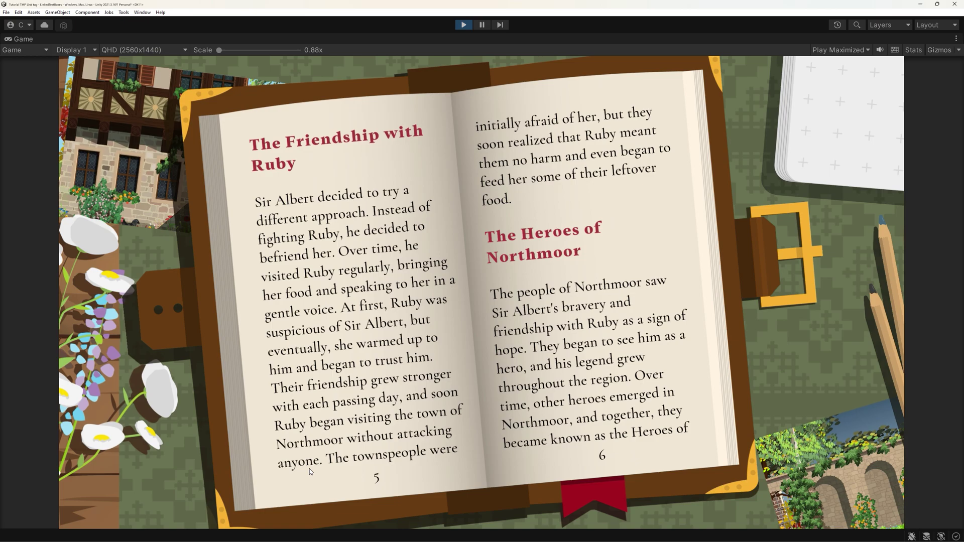
pyautogui.click(310, 468)
pyautogui.click(310, 469)
# Page forward again to pages 9–10, bringing up the Ruby and Sir Albert UNLOCKED banner
pyautogui.click(587, 395)
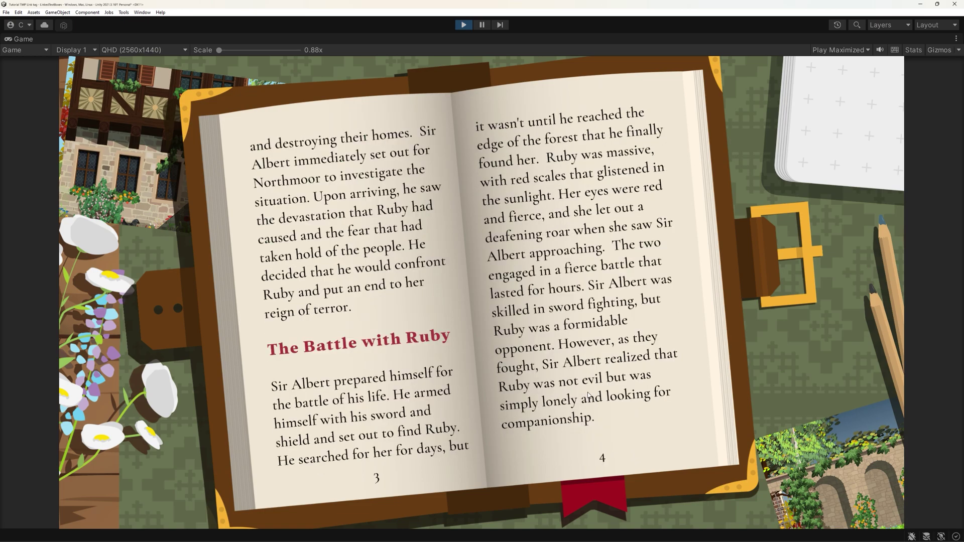
pyautogui.click(588, 395)
pyautogui.press('Left')
pyautogui.press('Left')
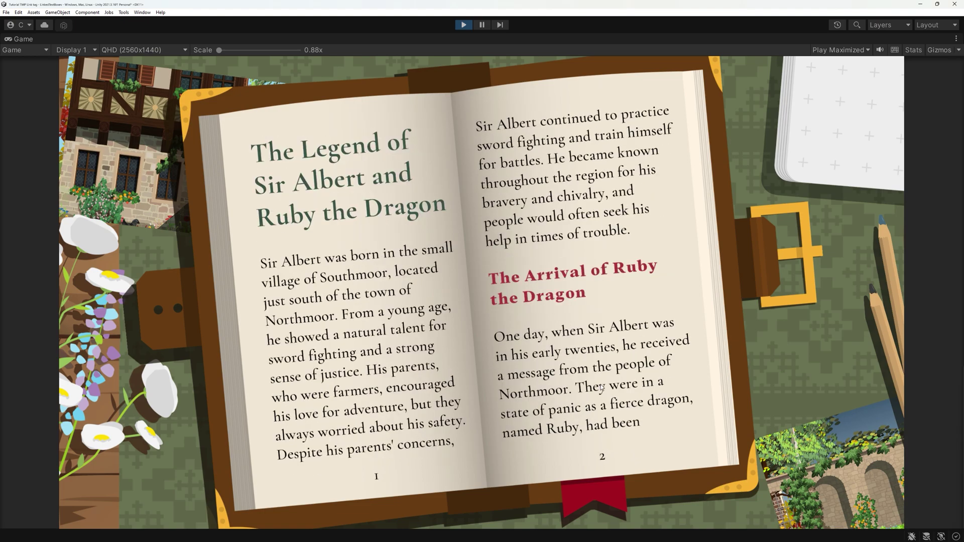
pyautogui.click(602, 387)
pyautogui.click(603, 387)
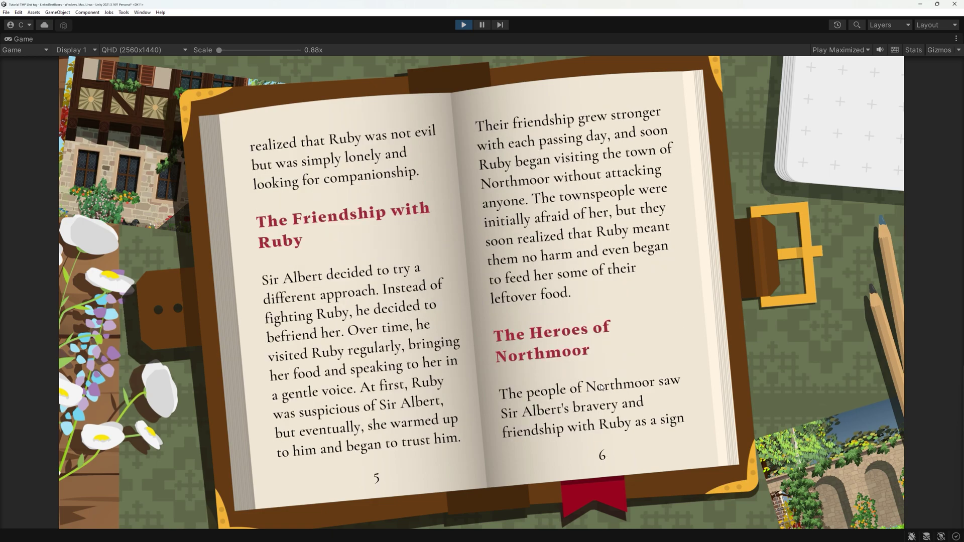
pyautogui.click(602, 386)
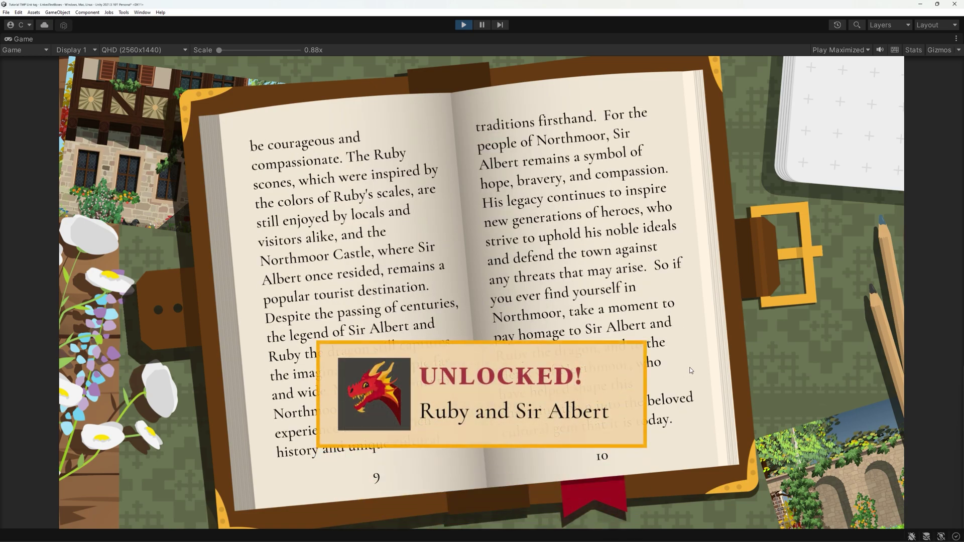